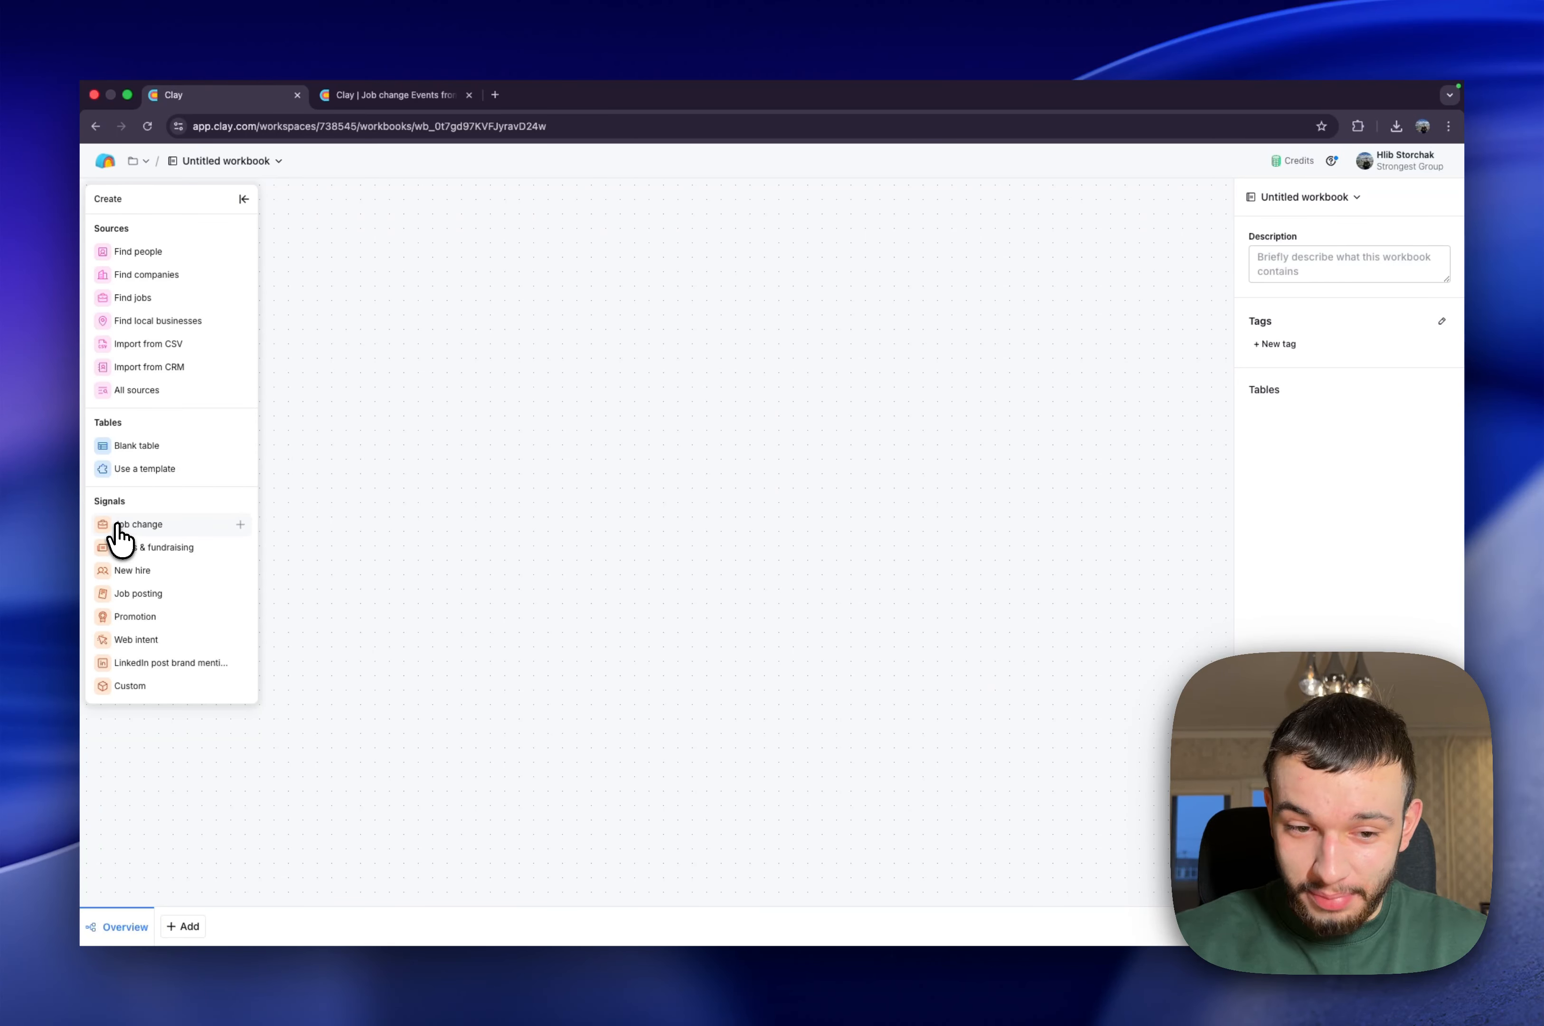
Start a job change signal and import GD_sample.csv as its source, with the LinkedIn column supplying the profiles
left_click(165, 525)
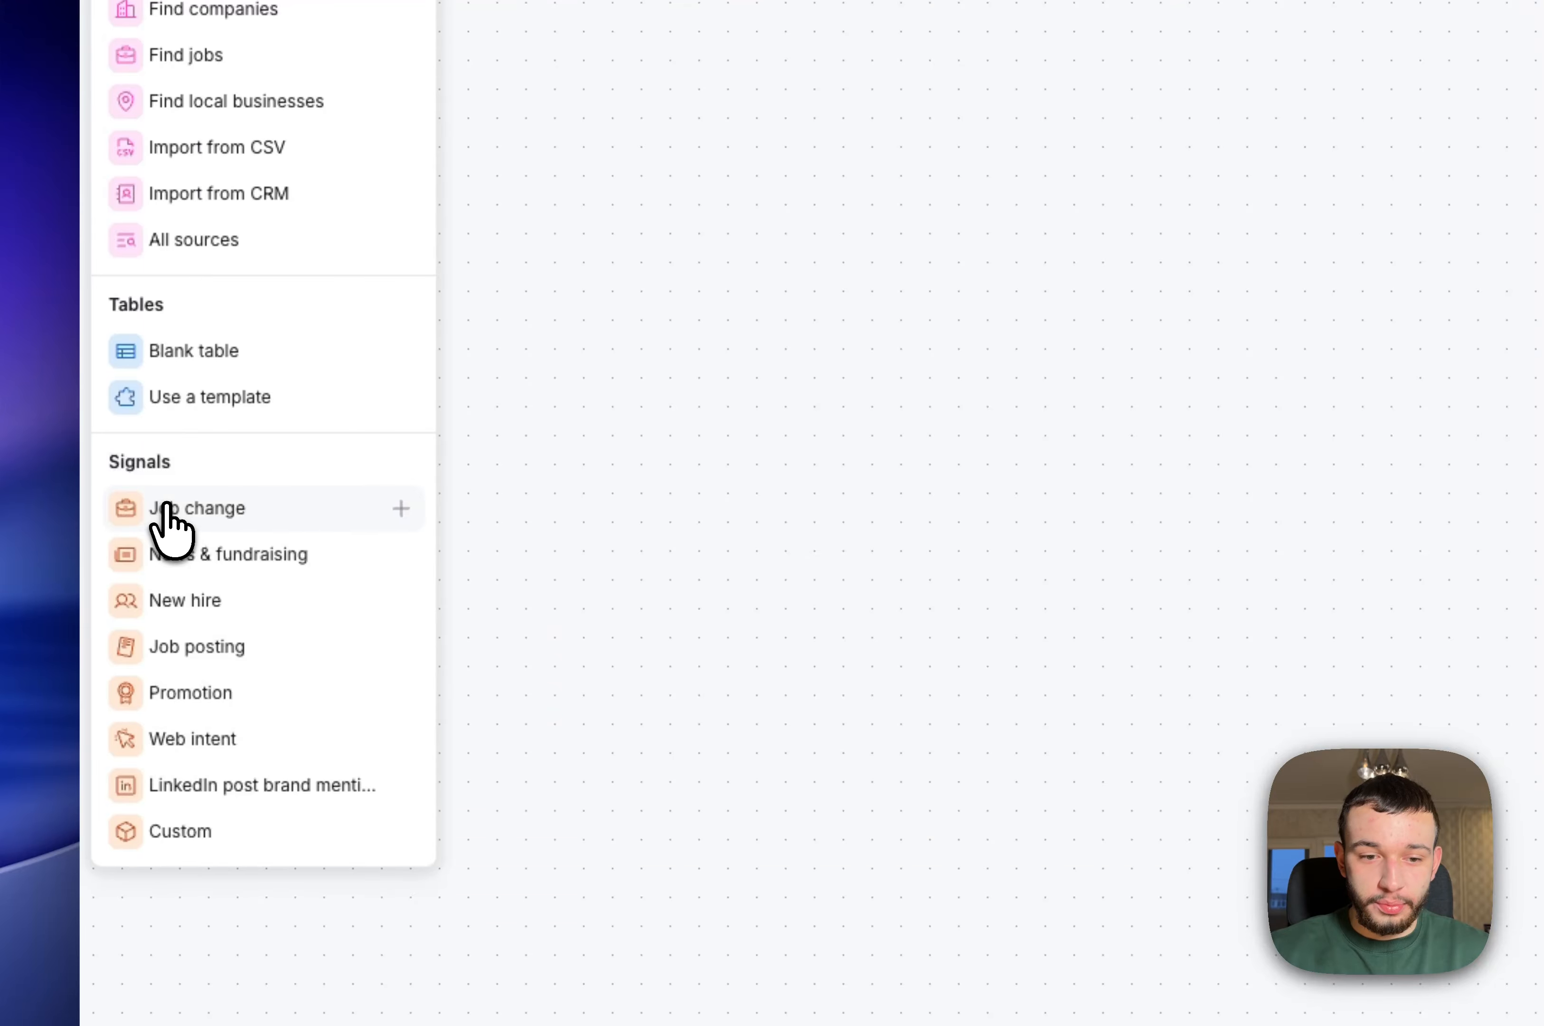
left_click(169, 531)
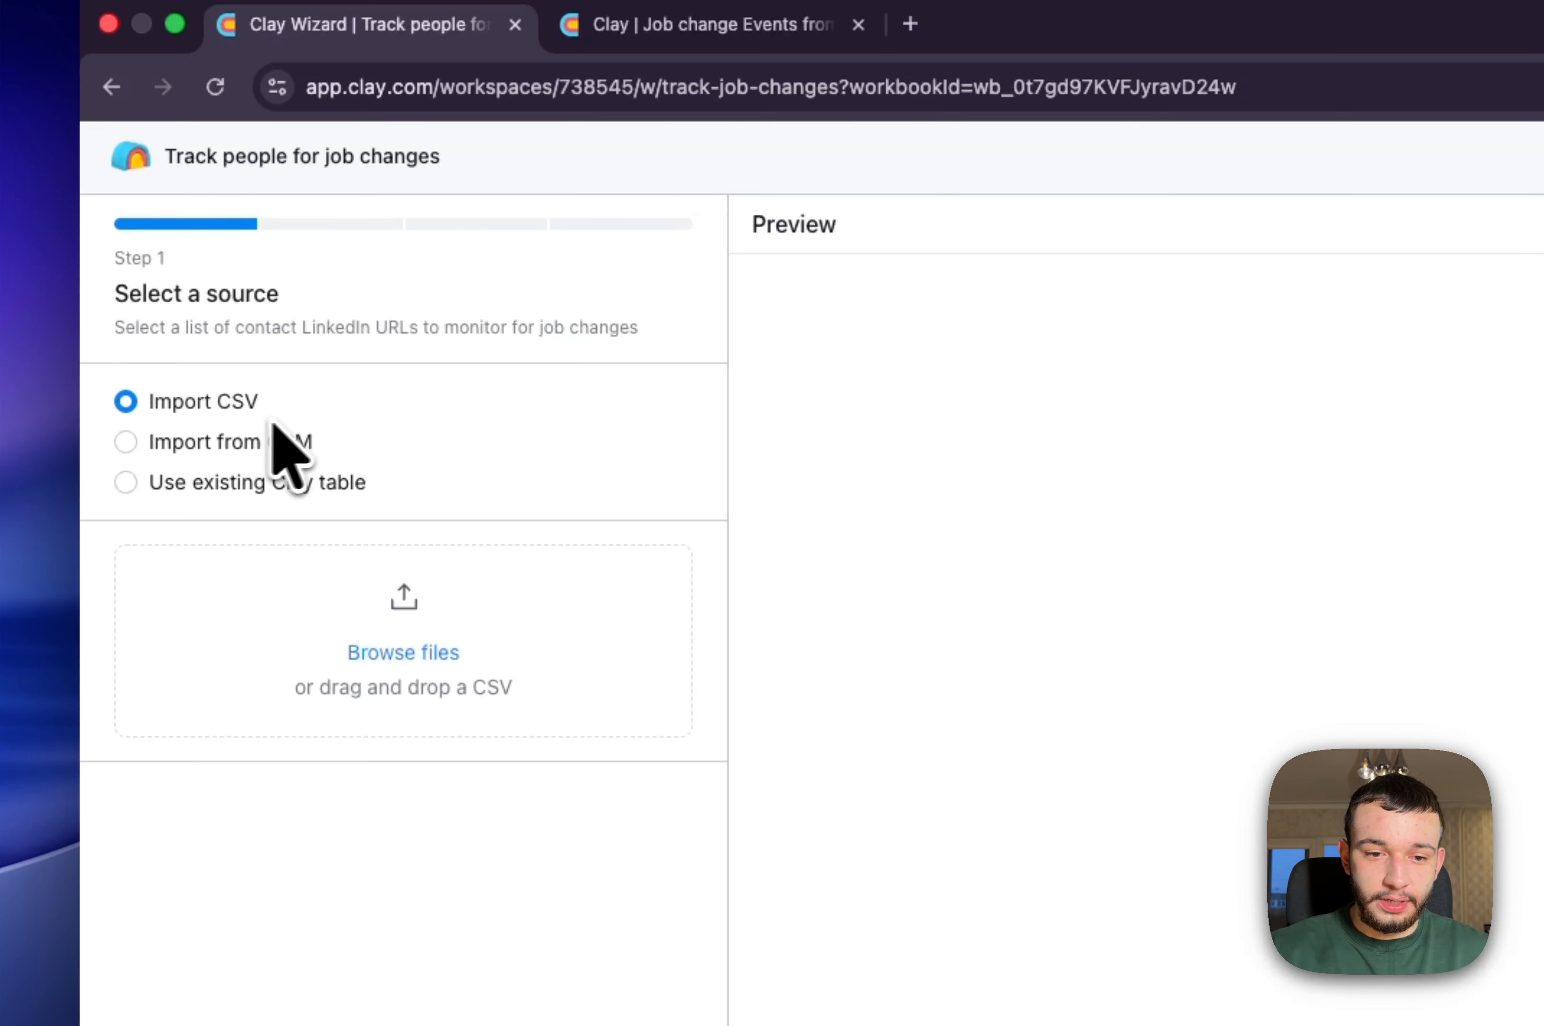
left_click(393, 604)
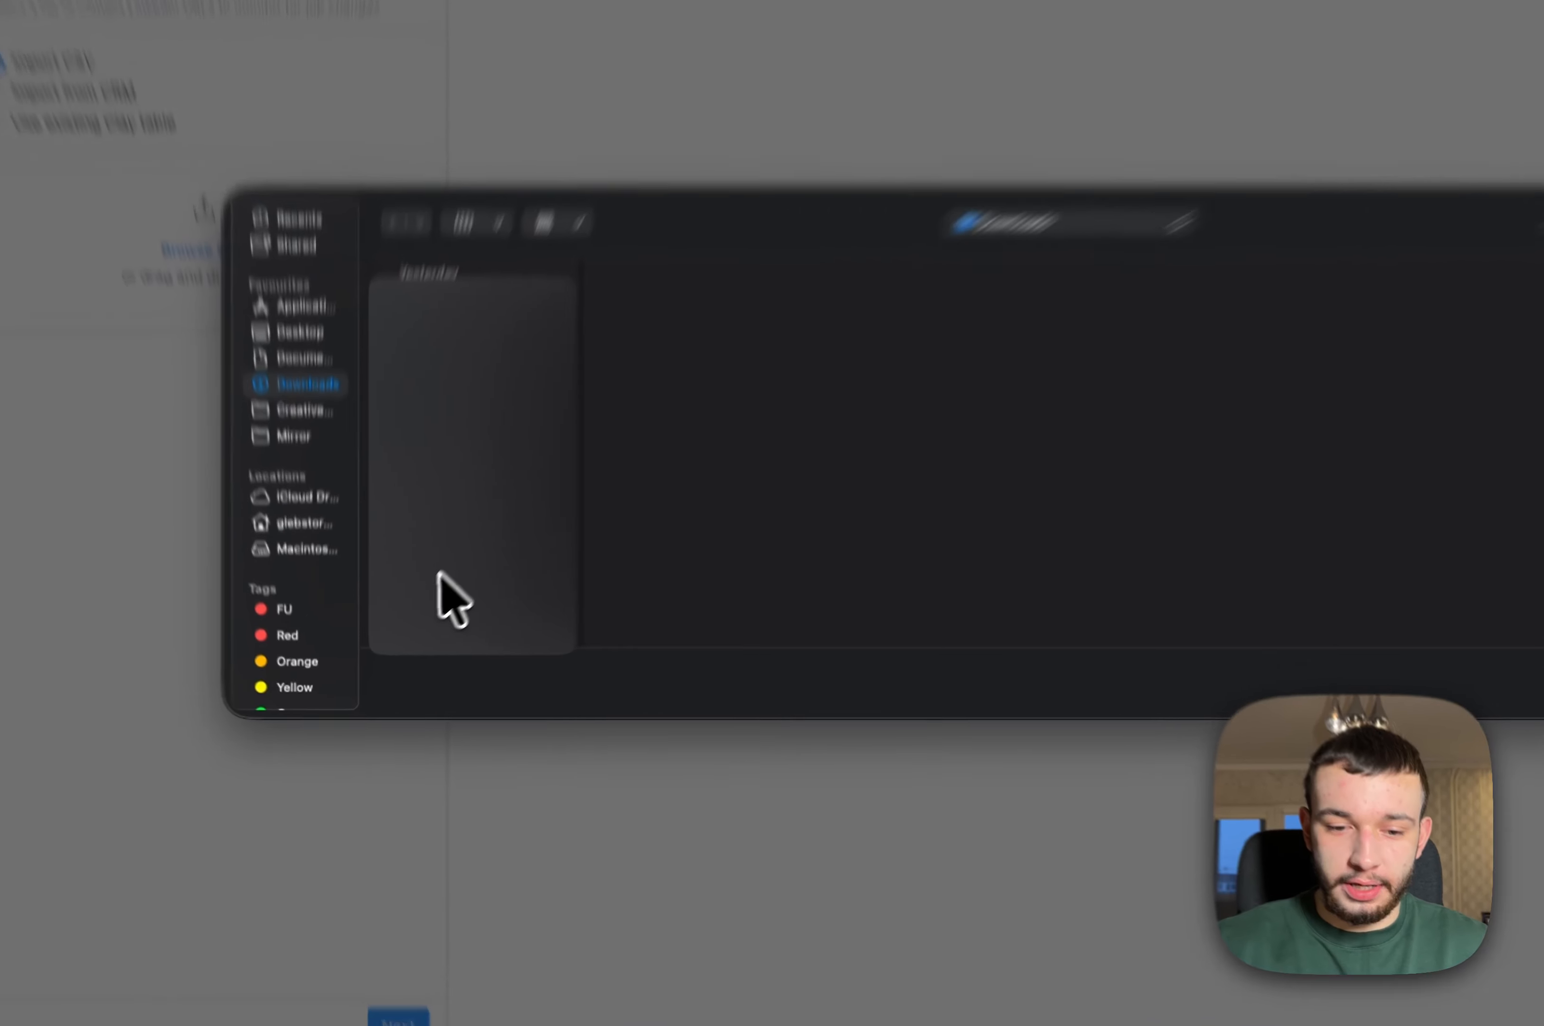
left_click(399, 621)
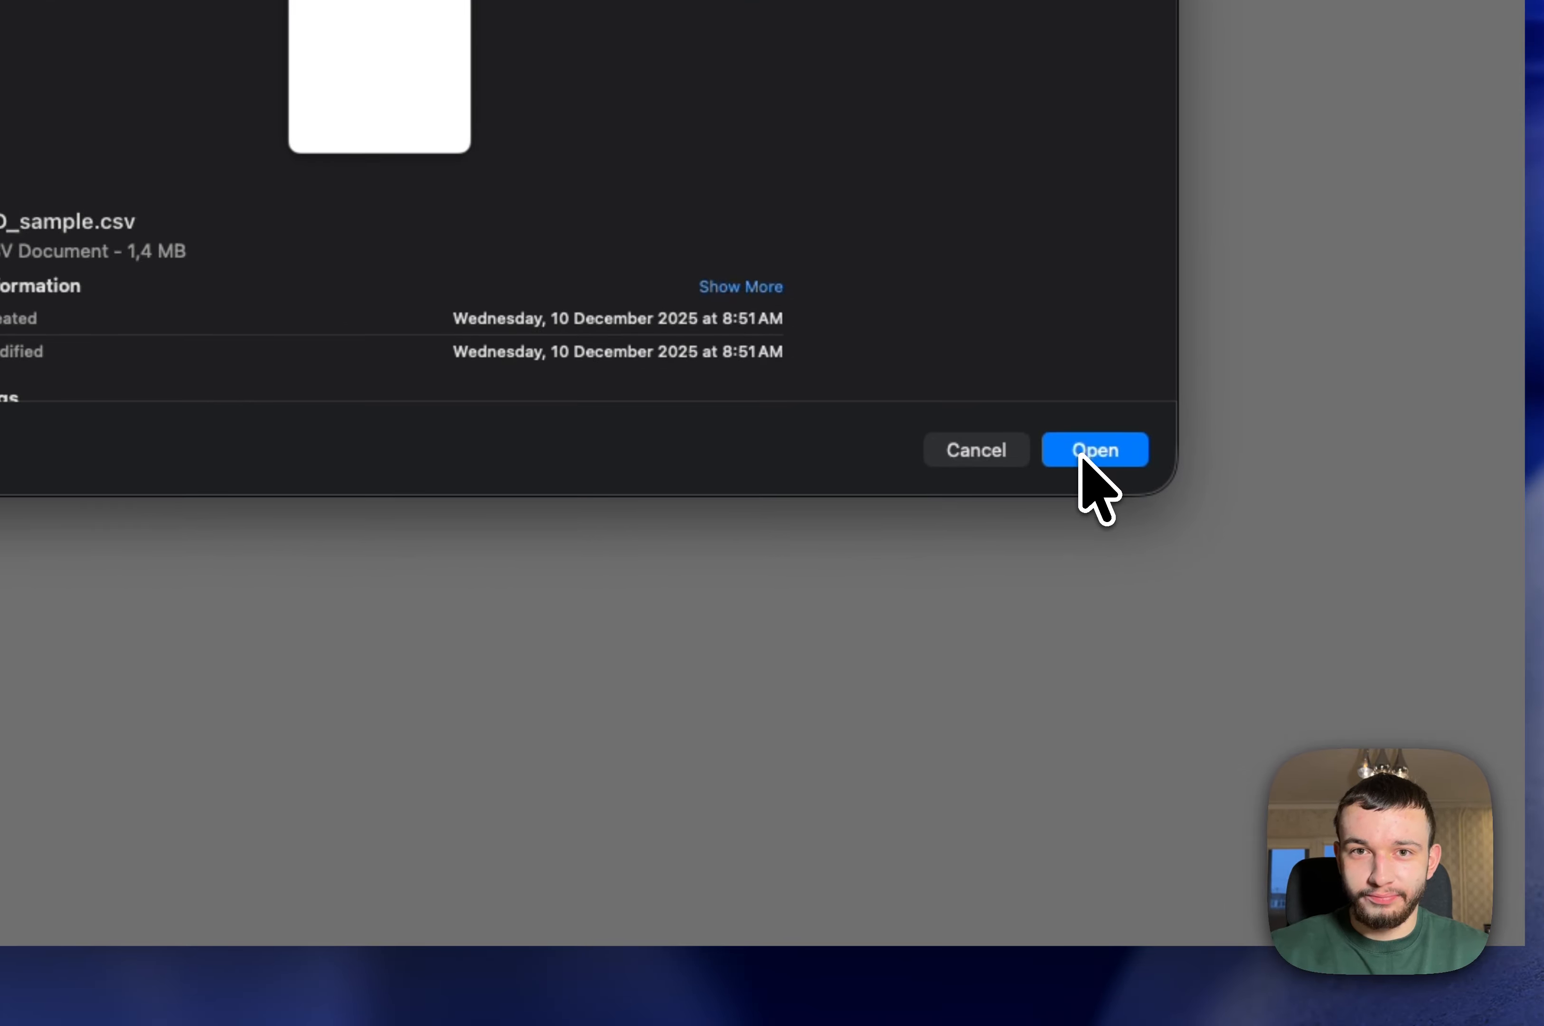
left_click(1217, 557)
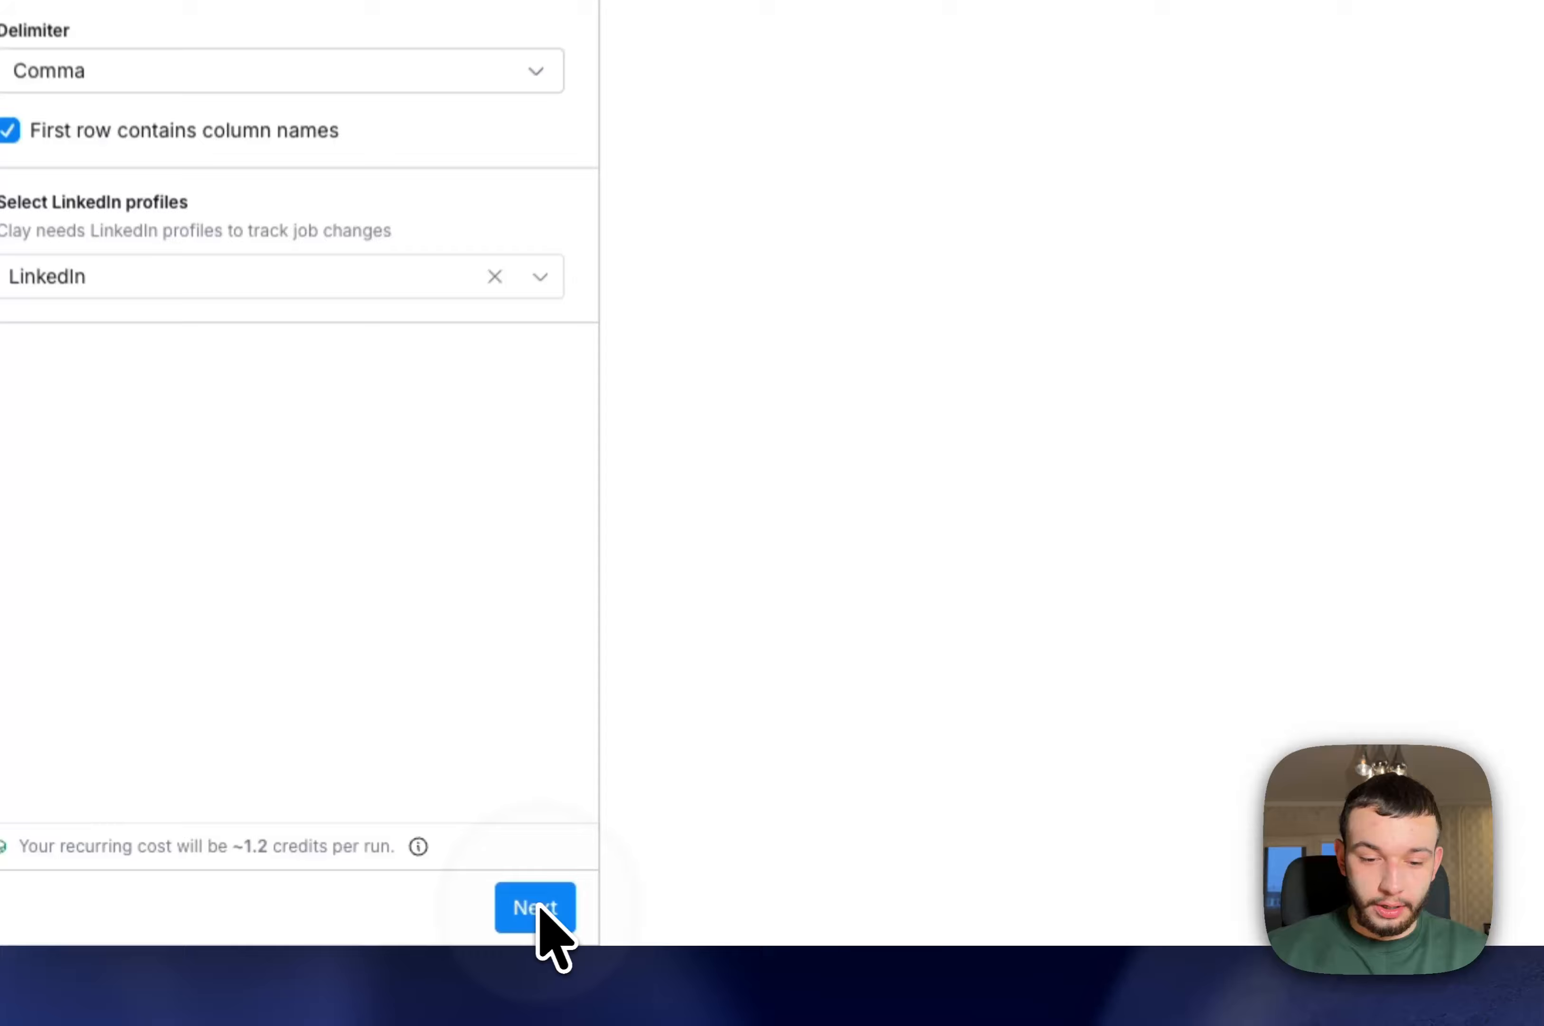
left_click(540, 908)
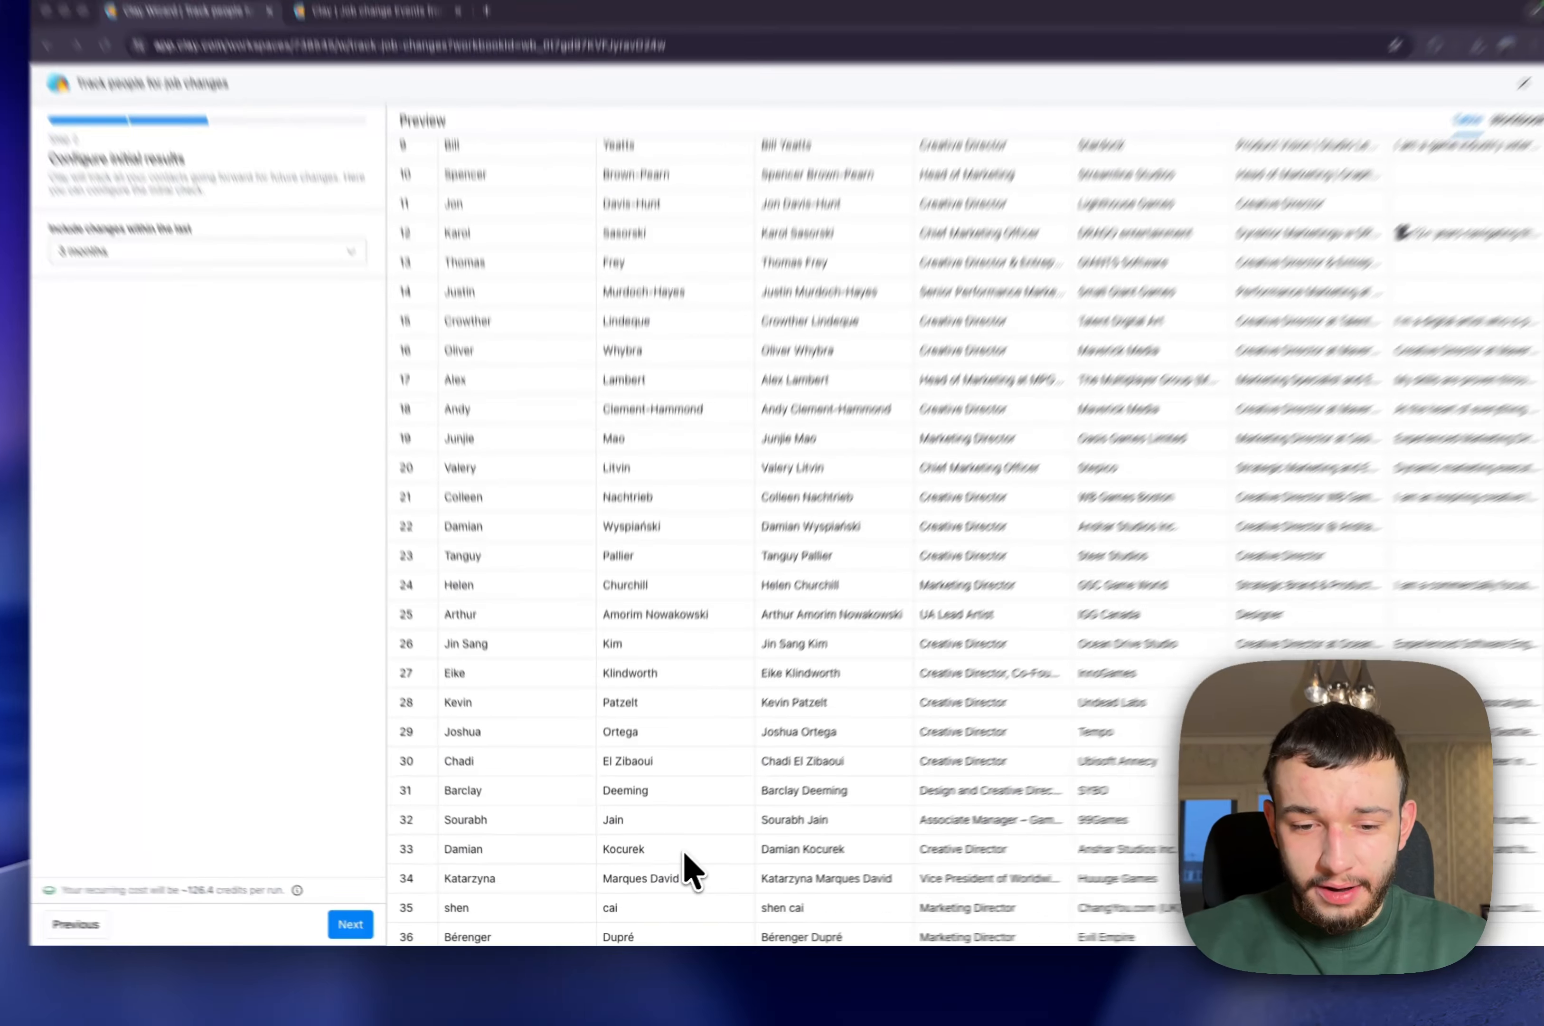
Review the imported contacts and include job changes within the last 3 months in the initial check
scroll(771, 777, "down", 5)
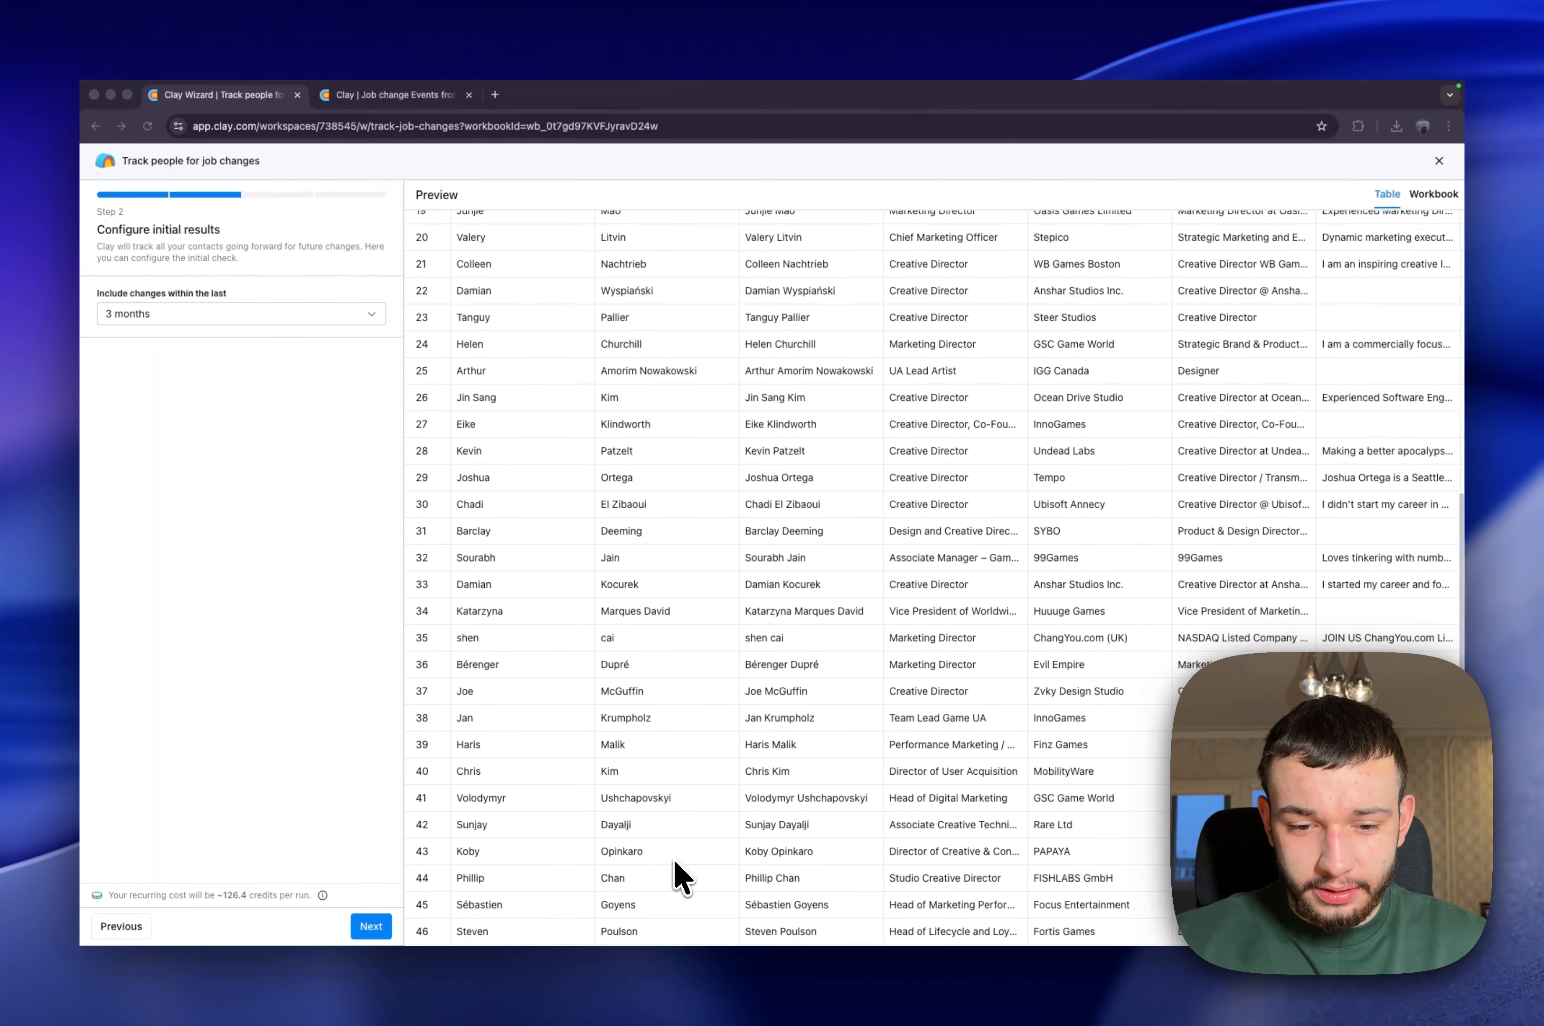
scroll(746, 595, "up", 10)
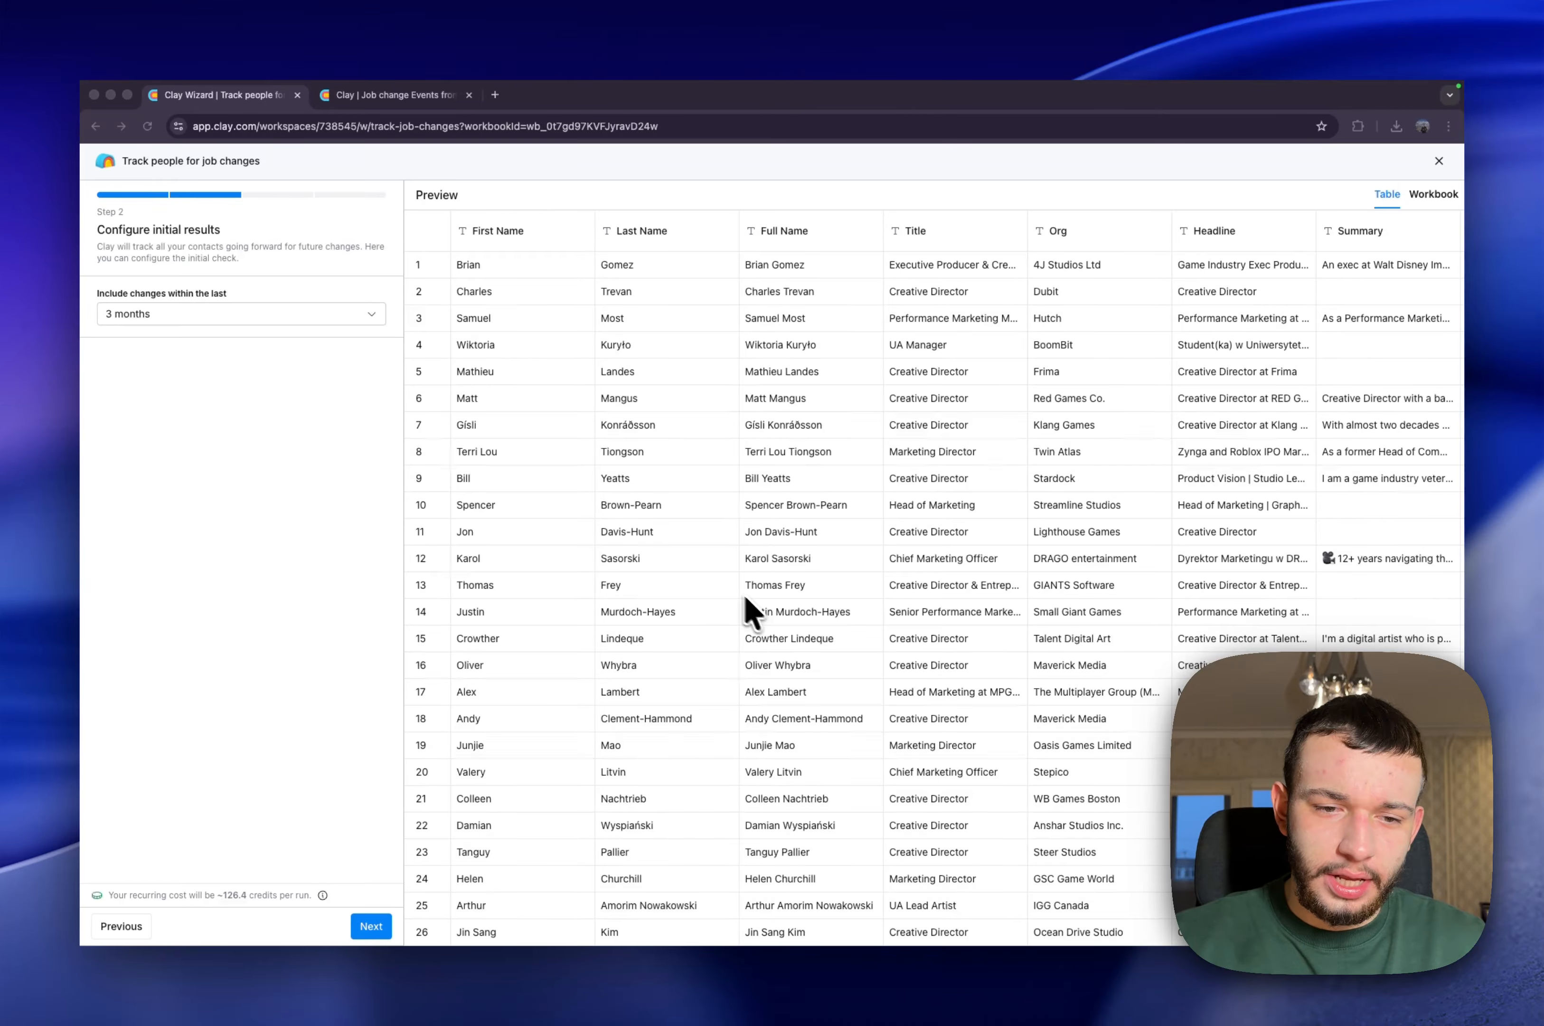
left_click(315, 311)
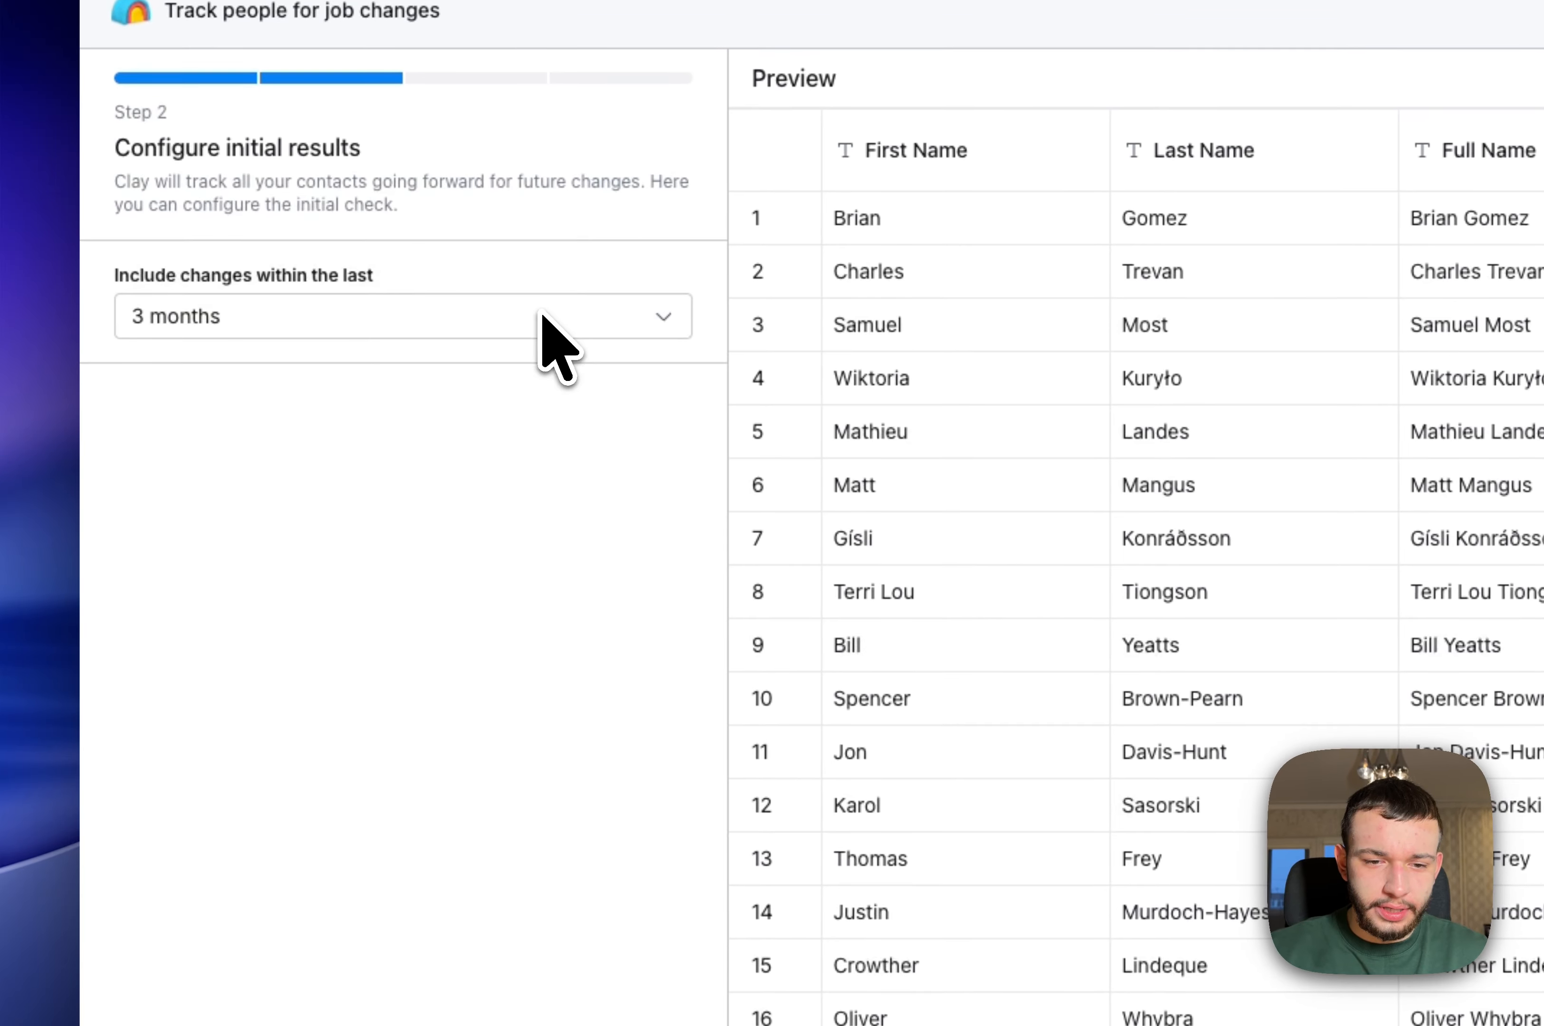
left_click(522, 314)
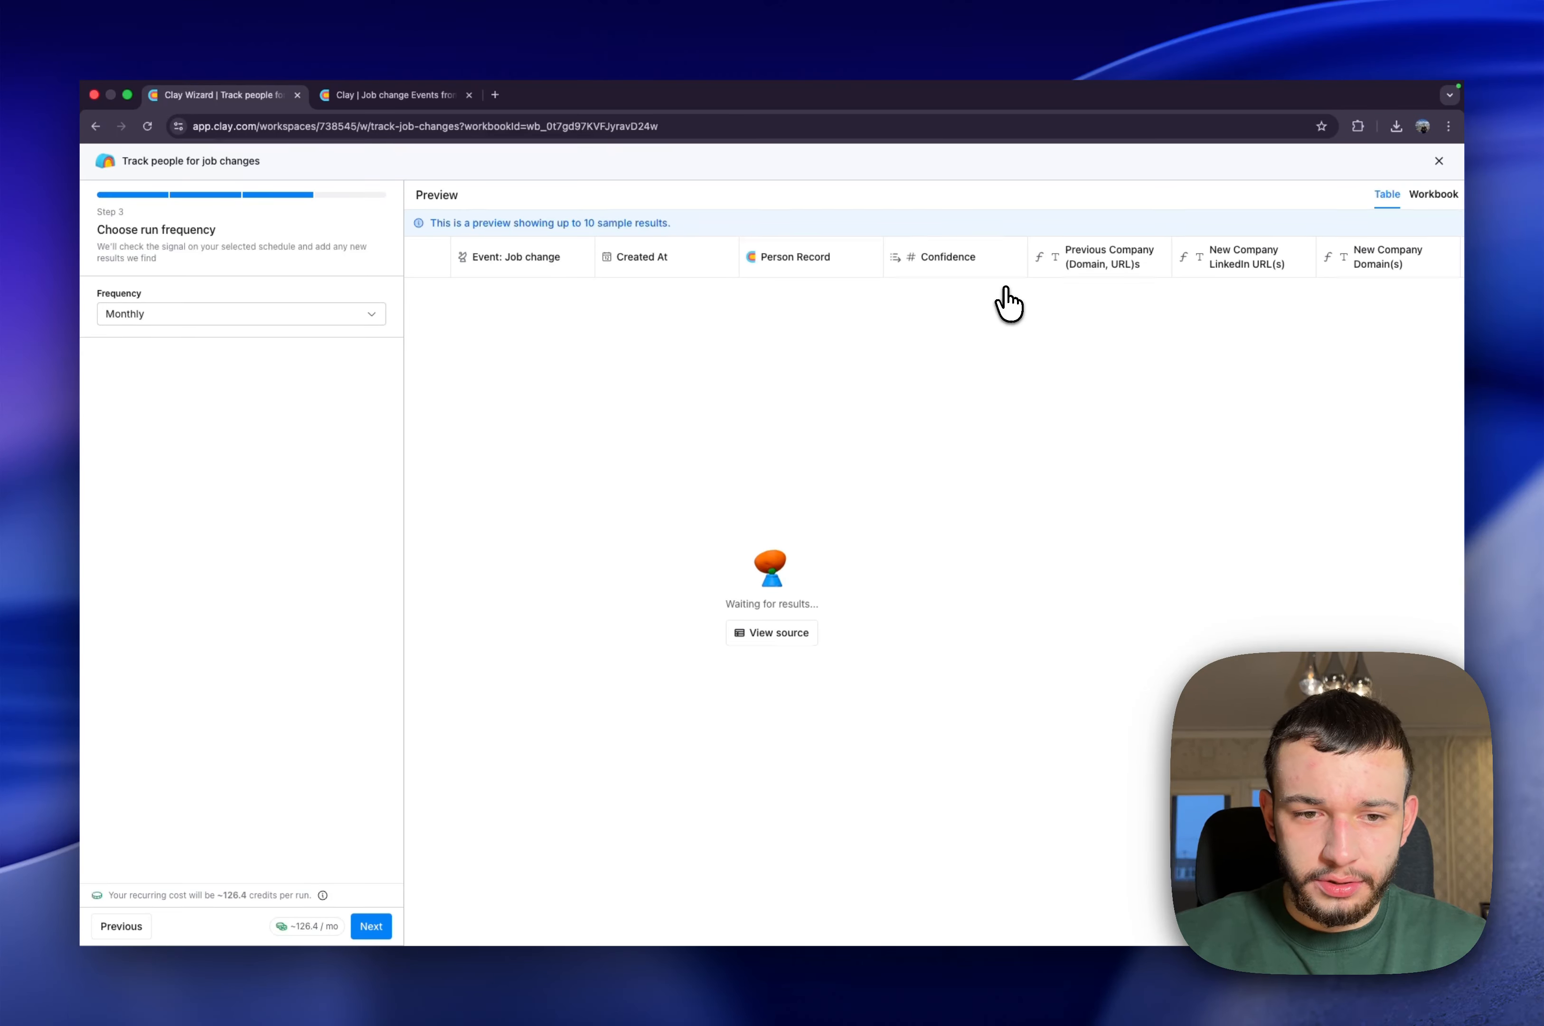
Keep the signal's run frequency at Monthly and save it without optional enrichments
left_click(293, 313)
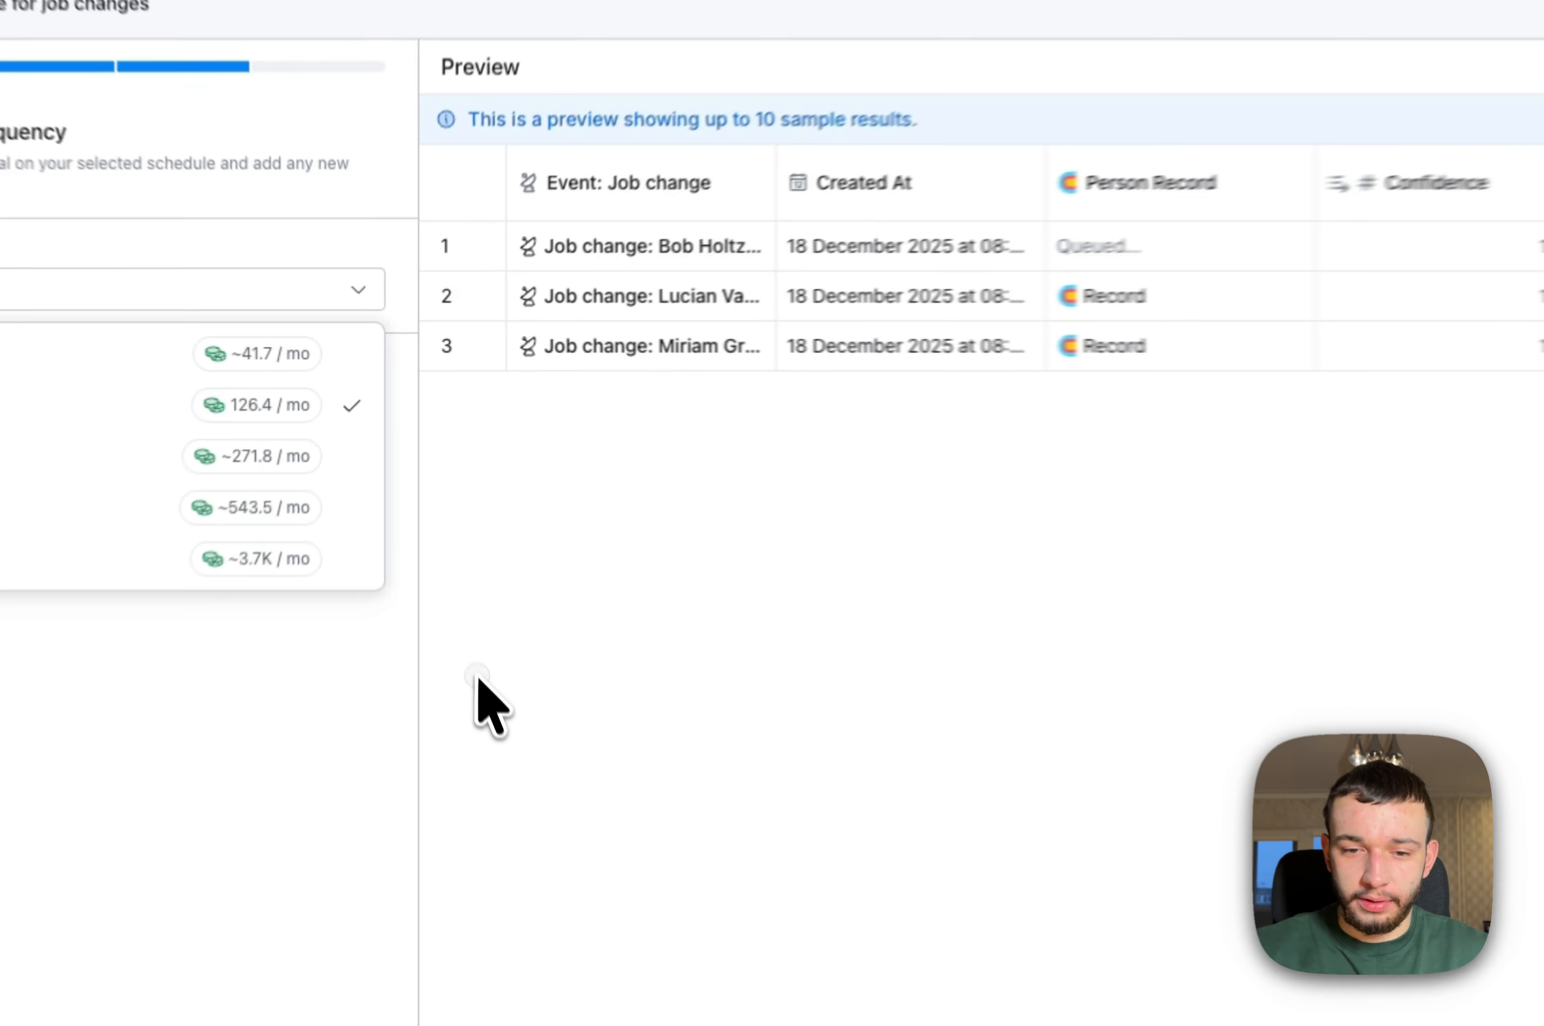
left_click(435, 521)
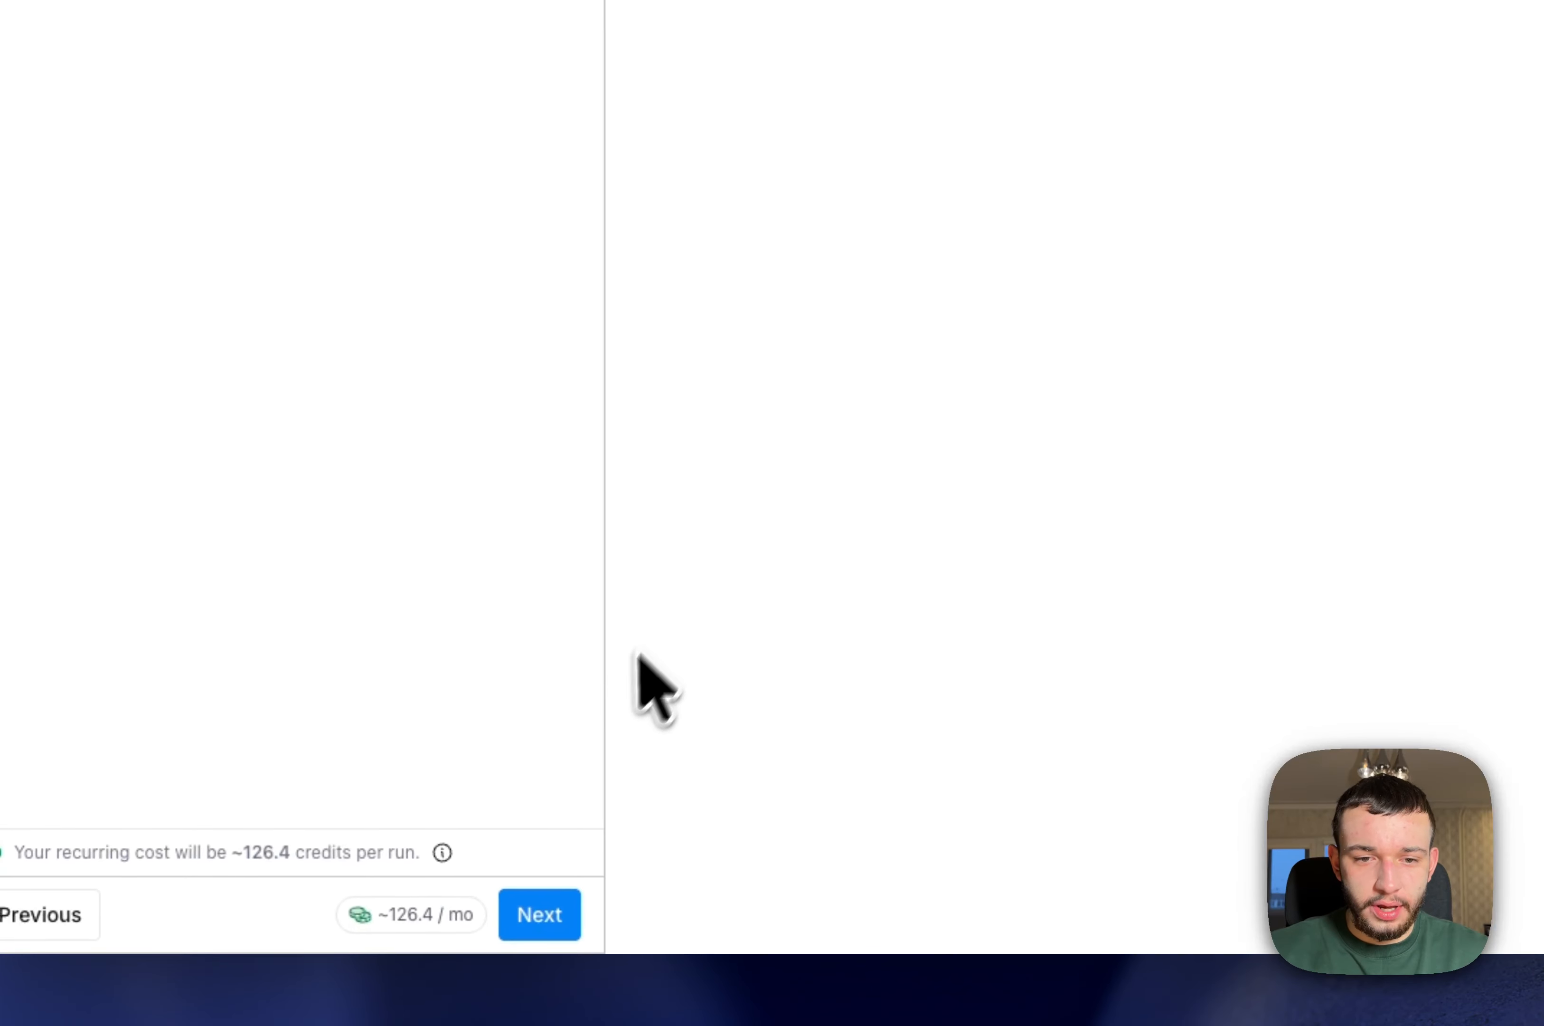
left_click(624, 893)
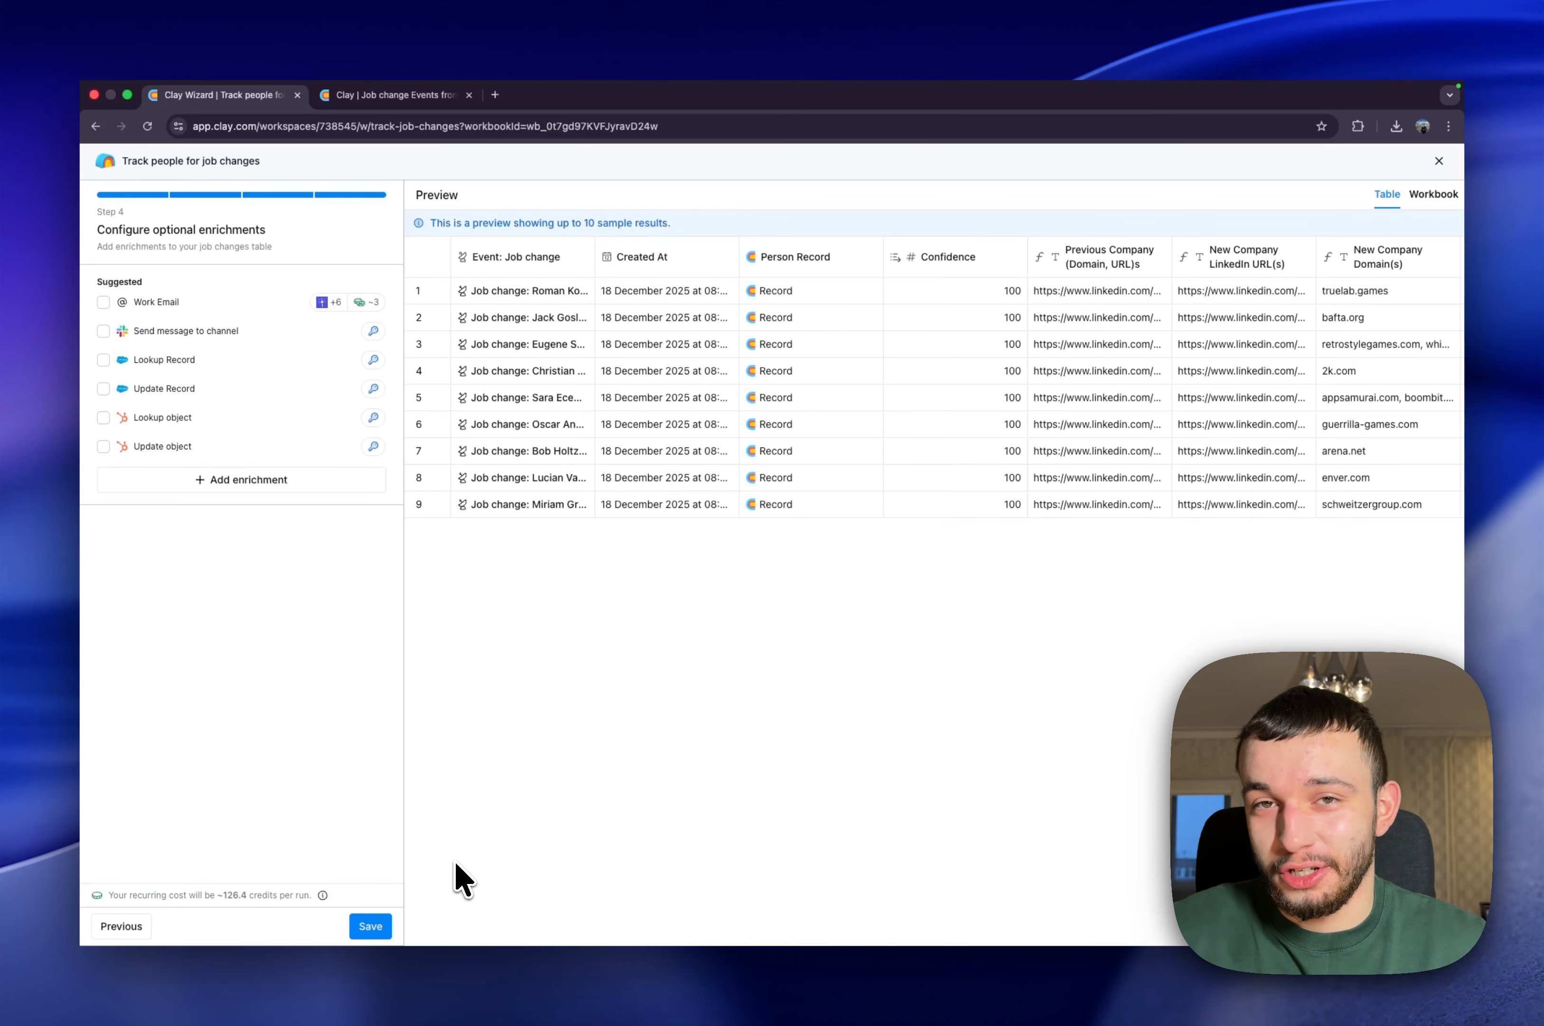
left_click(621, 914)
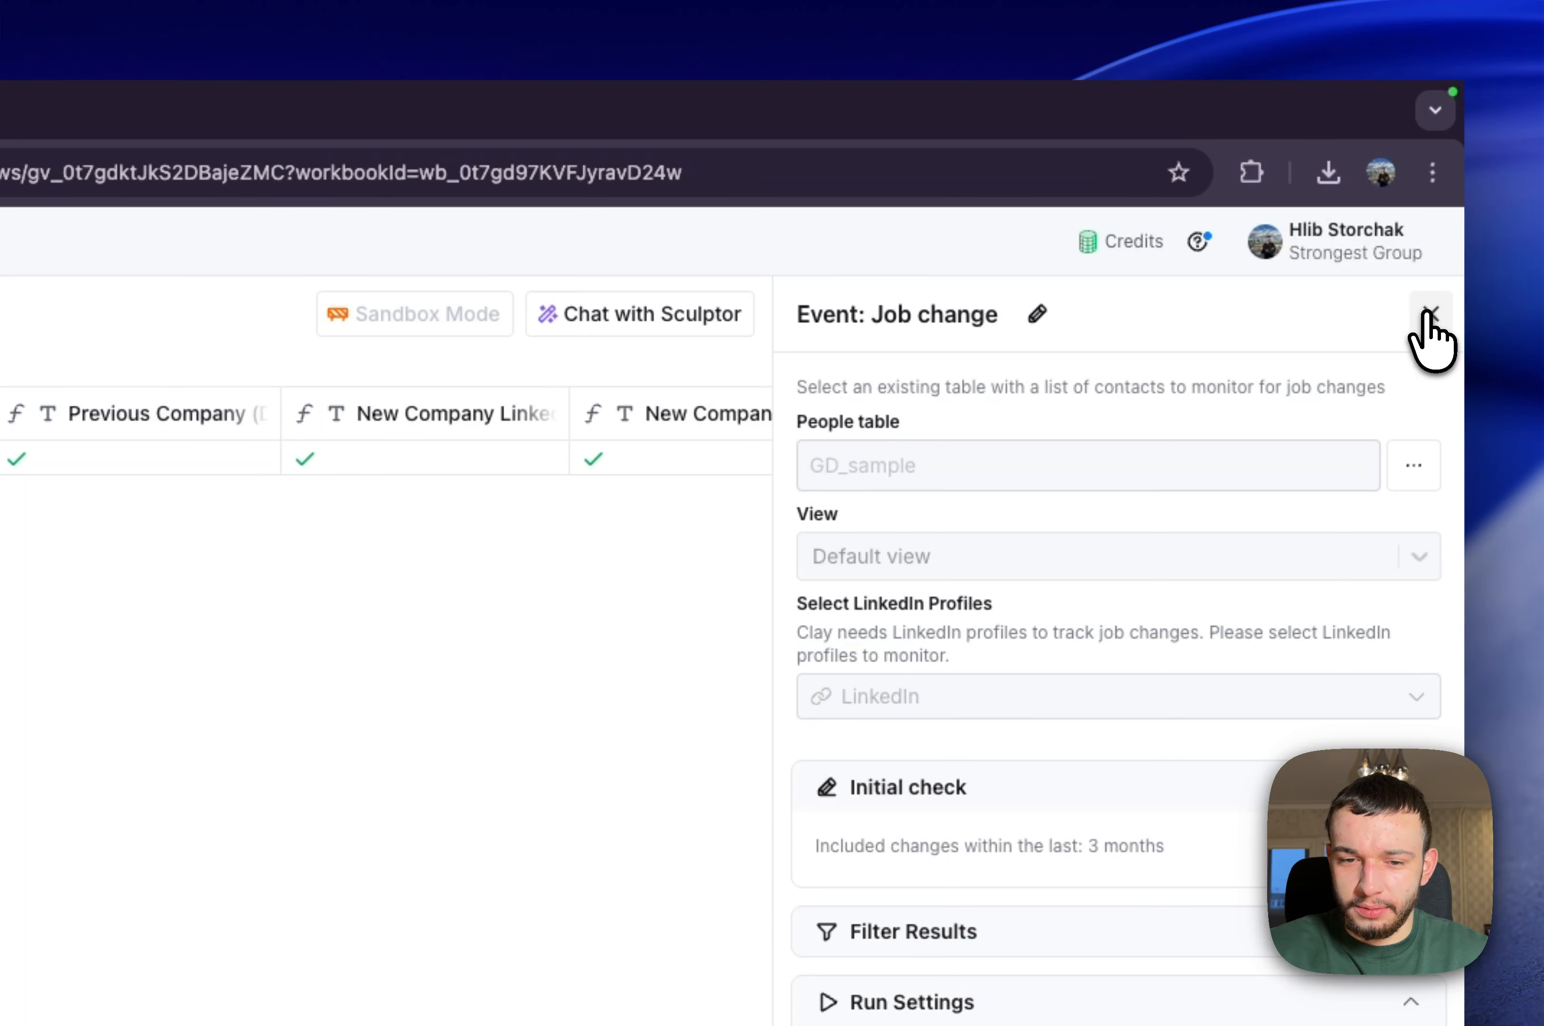
left_click(1429, 313)
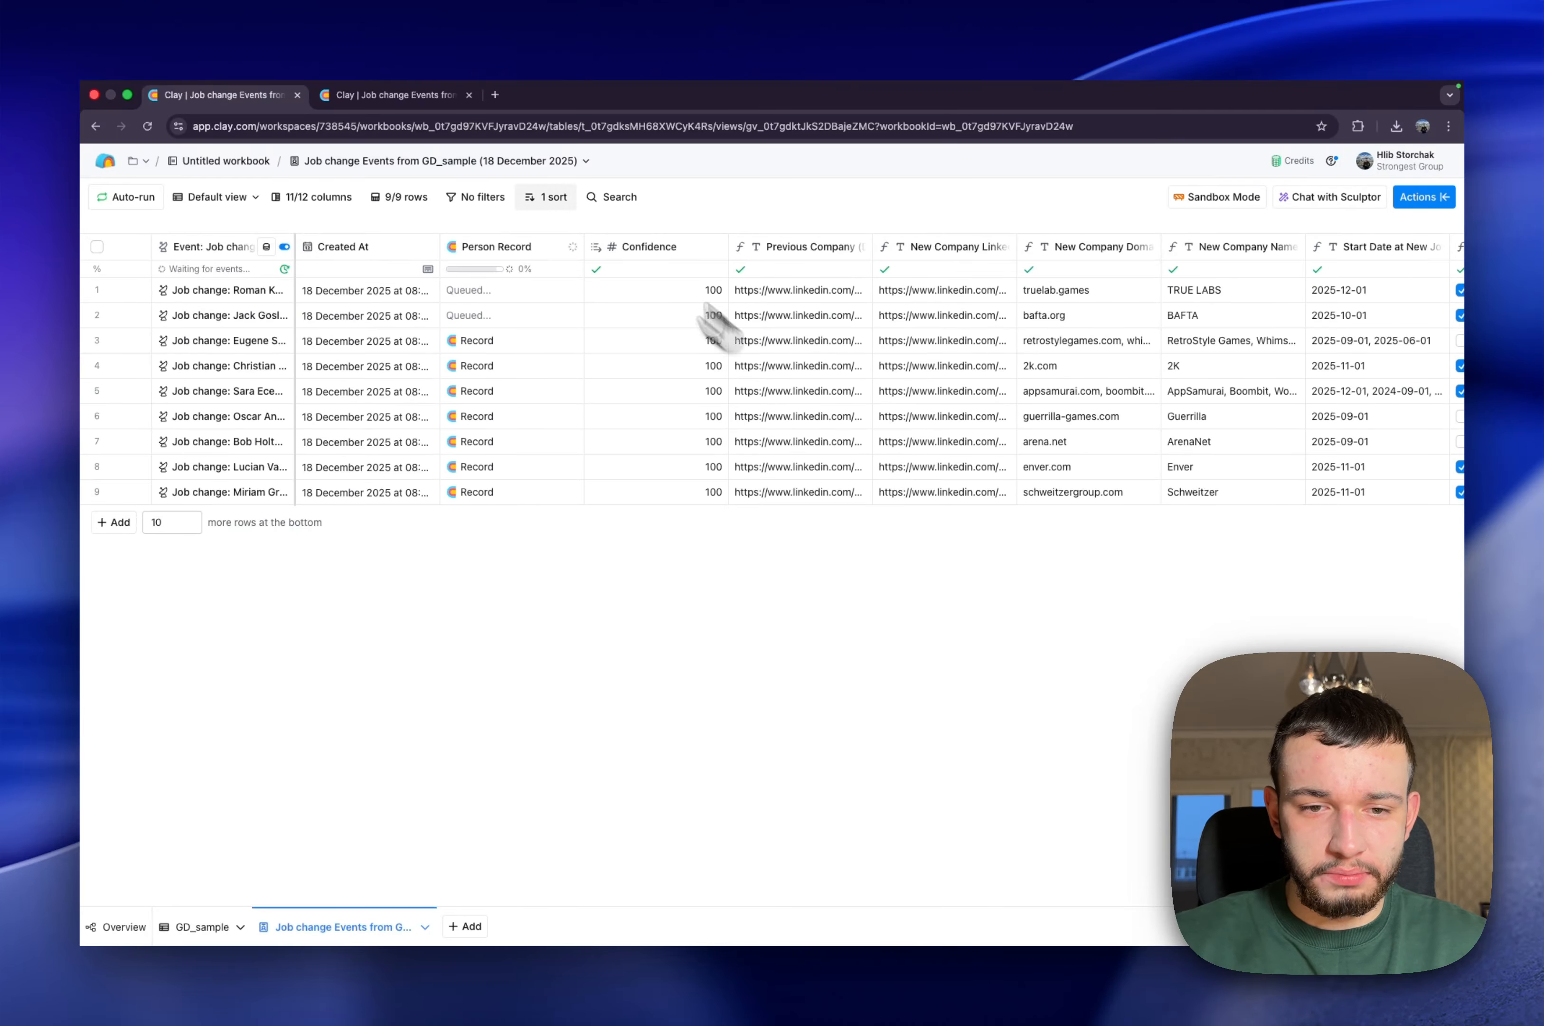
Switch to the Outbound workbook's job change events table and examine the formula that produces the First Name column
left_click(392, 95)
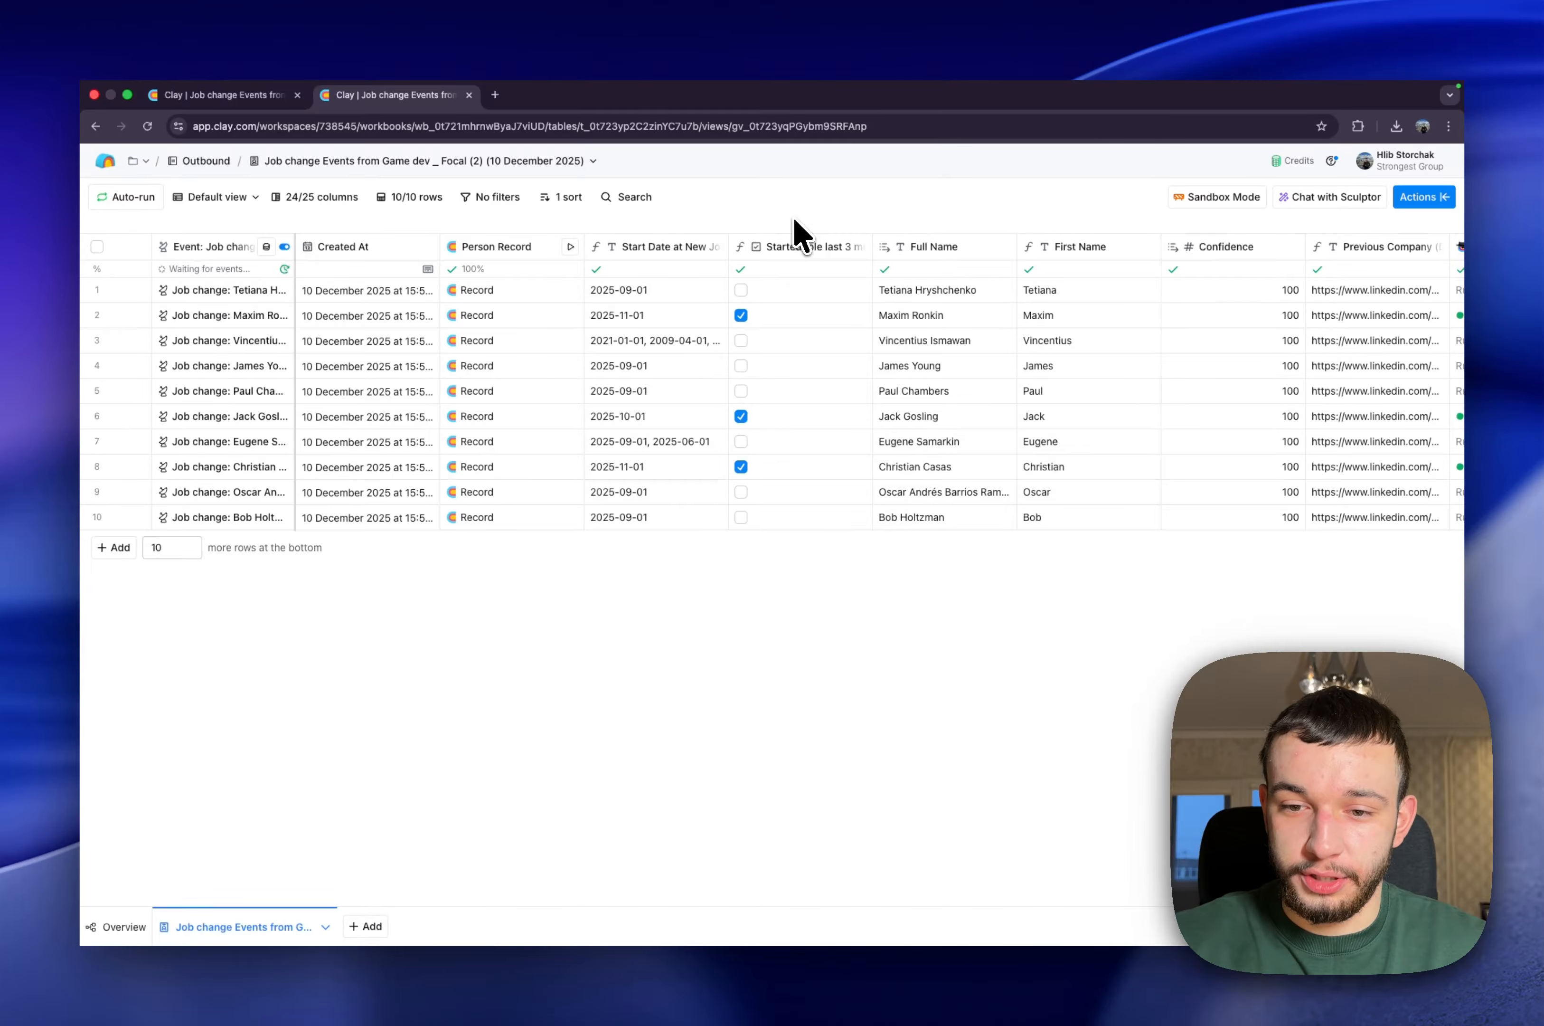
scroll(794, 239, "right", 5)
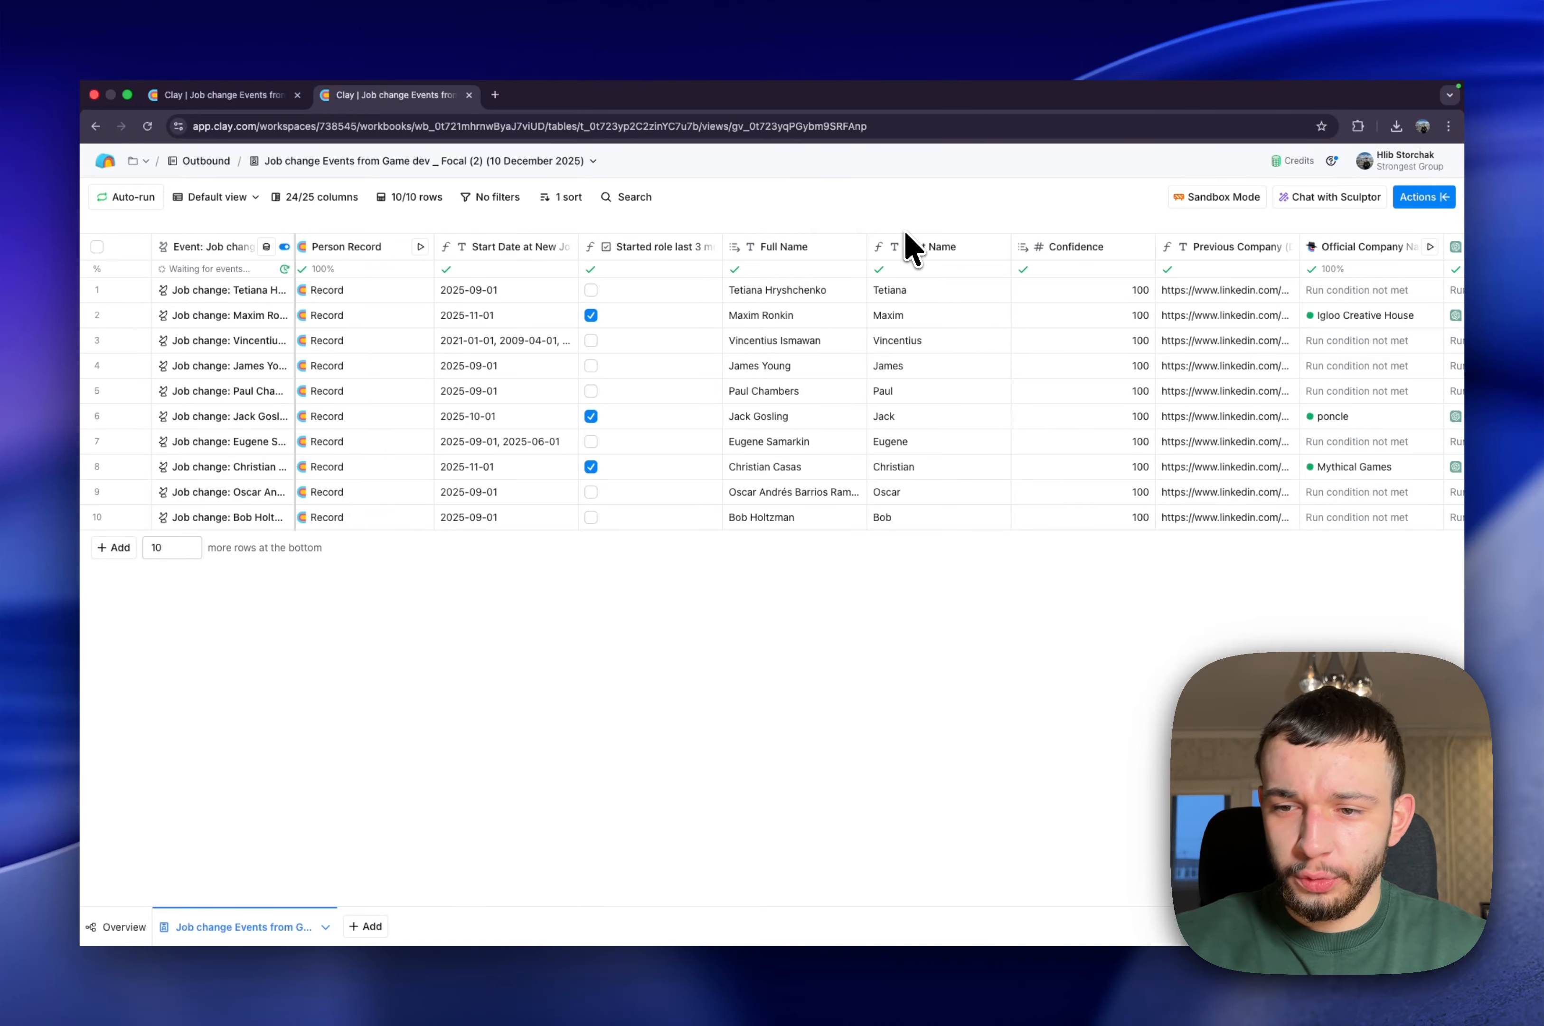
scroll(933, 332, "right", 3)
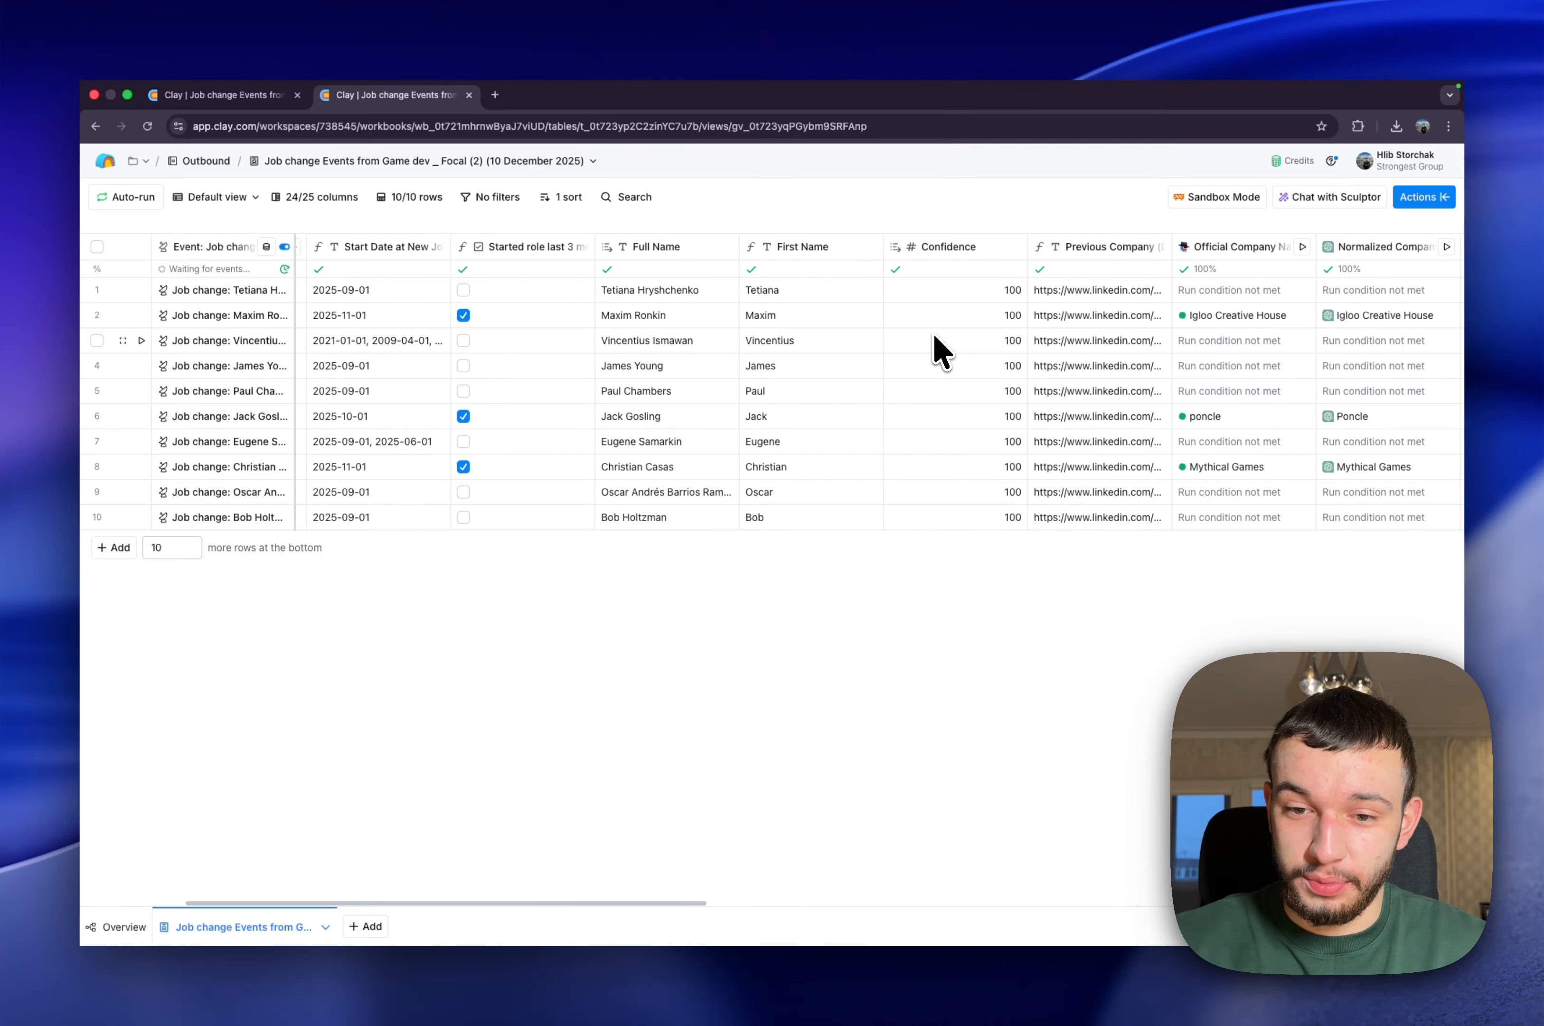
scroll(933, 345, "right", 2)
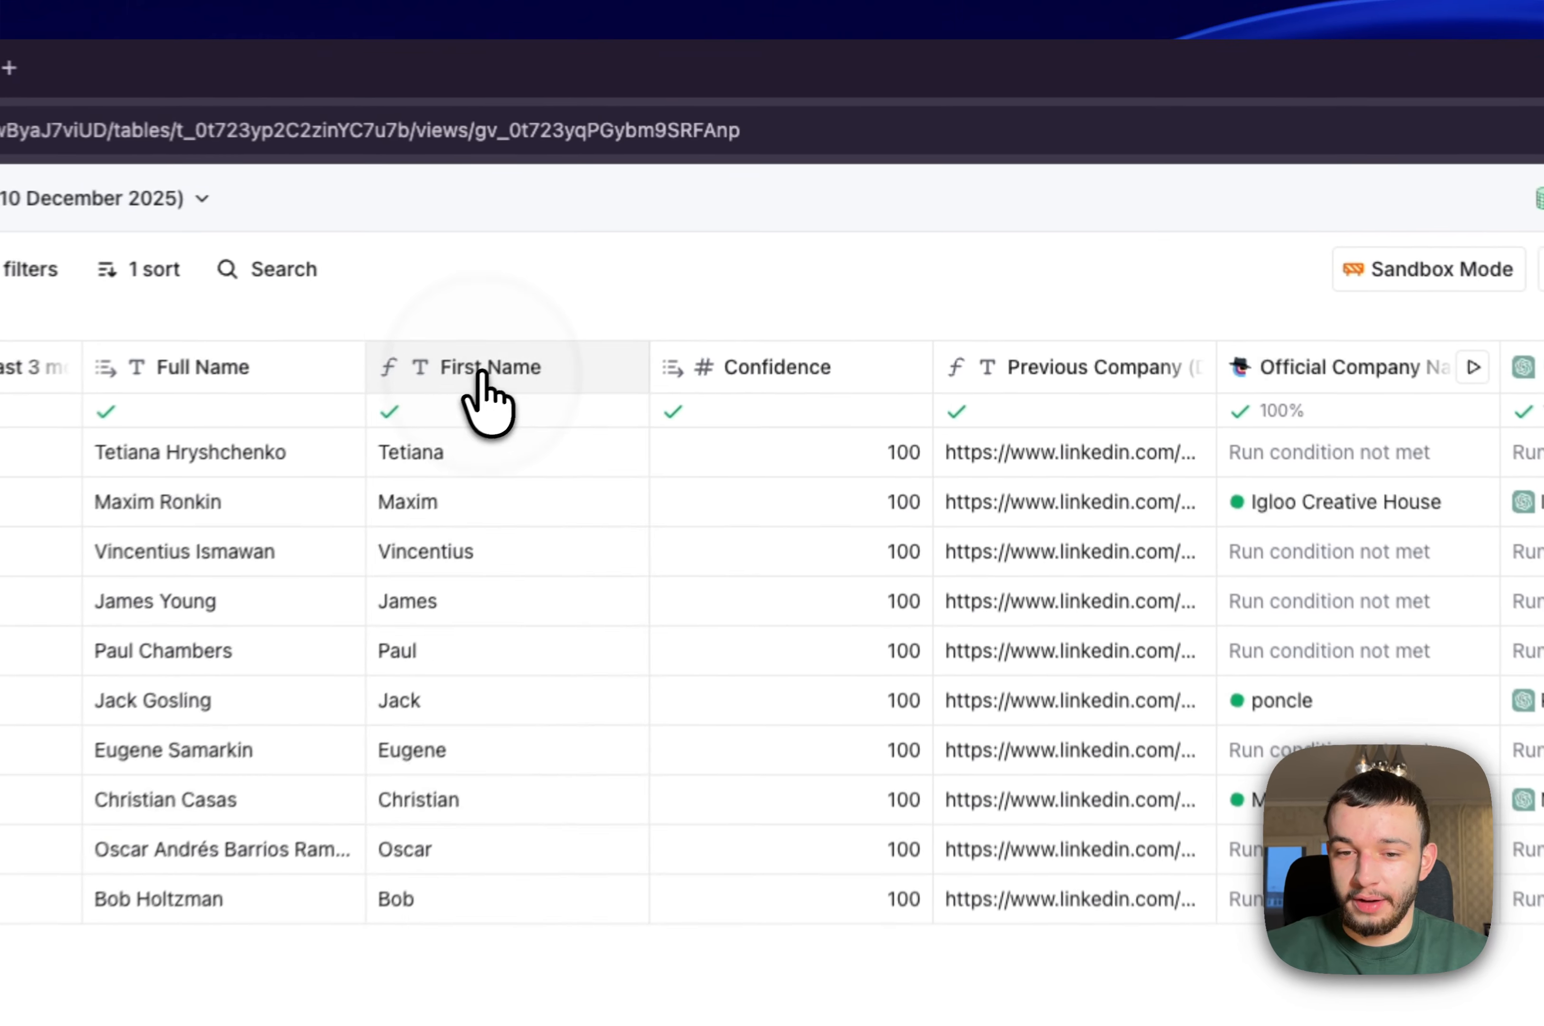
left_click(736, 249)
left_click(719, 311)
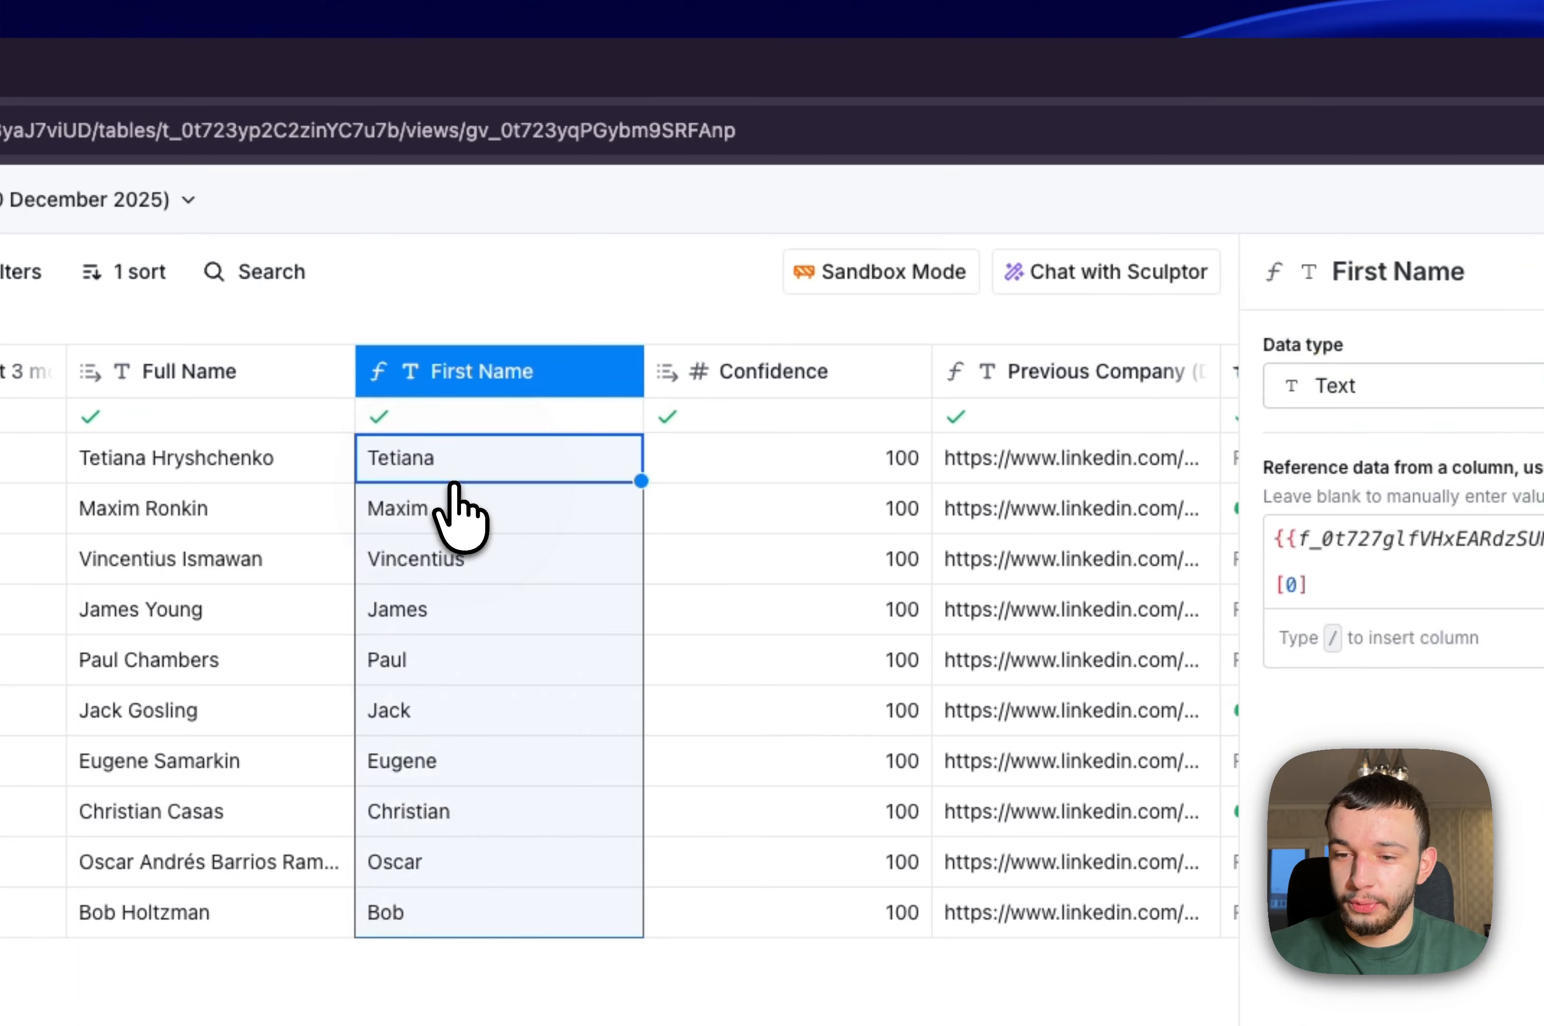
left_click(1323, 372)
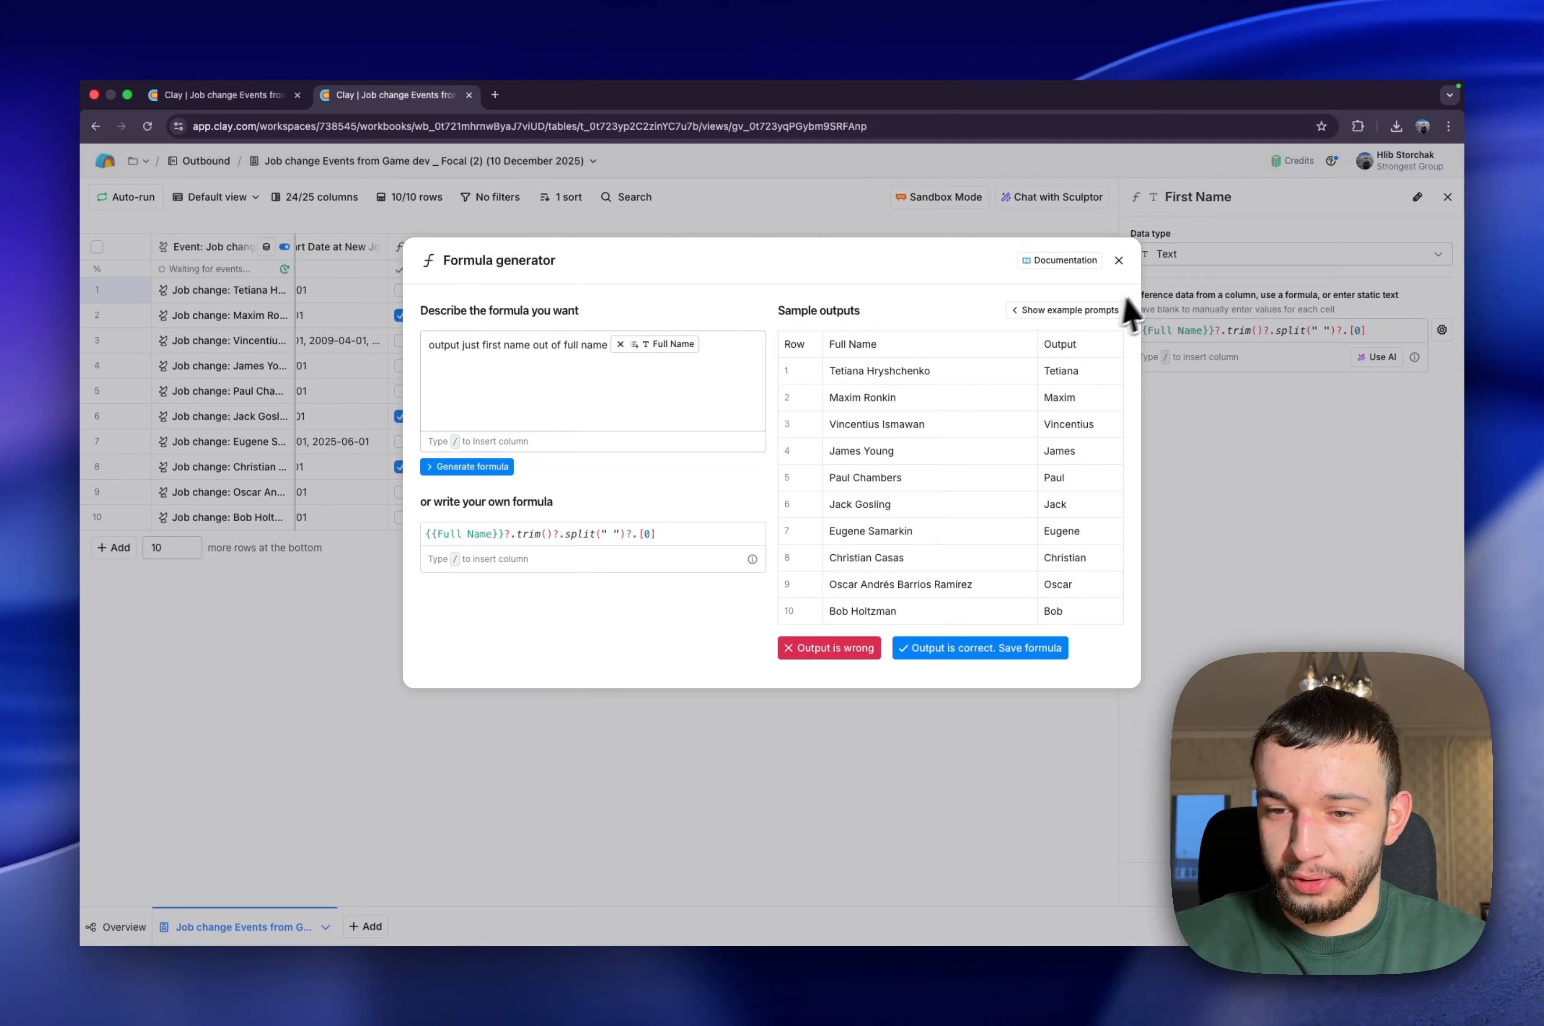
left_click(1120, 263)
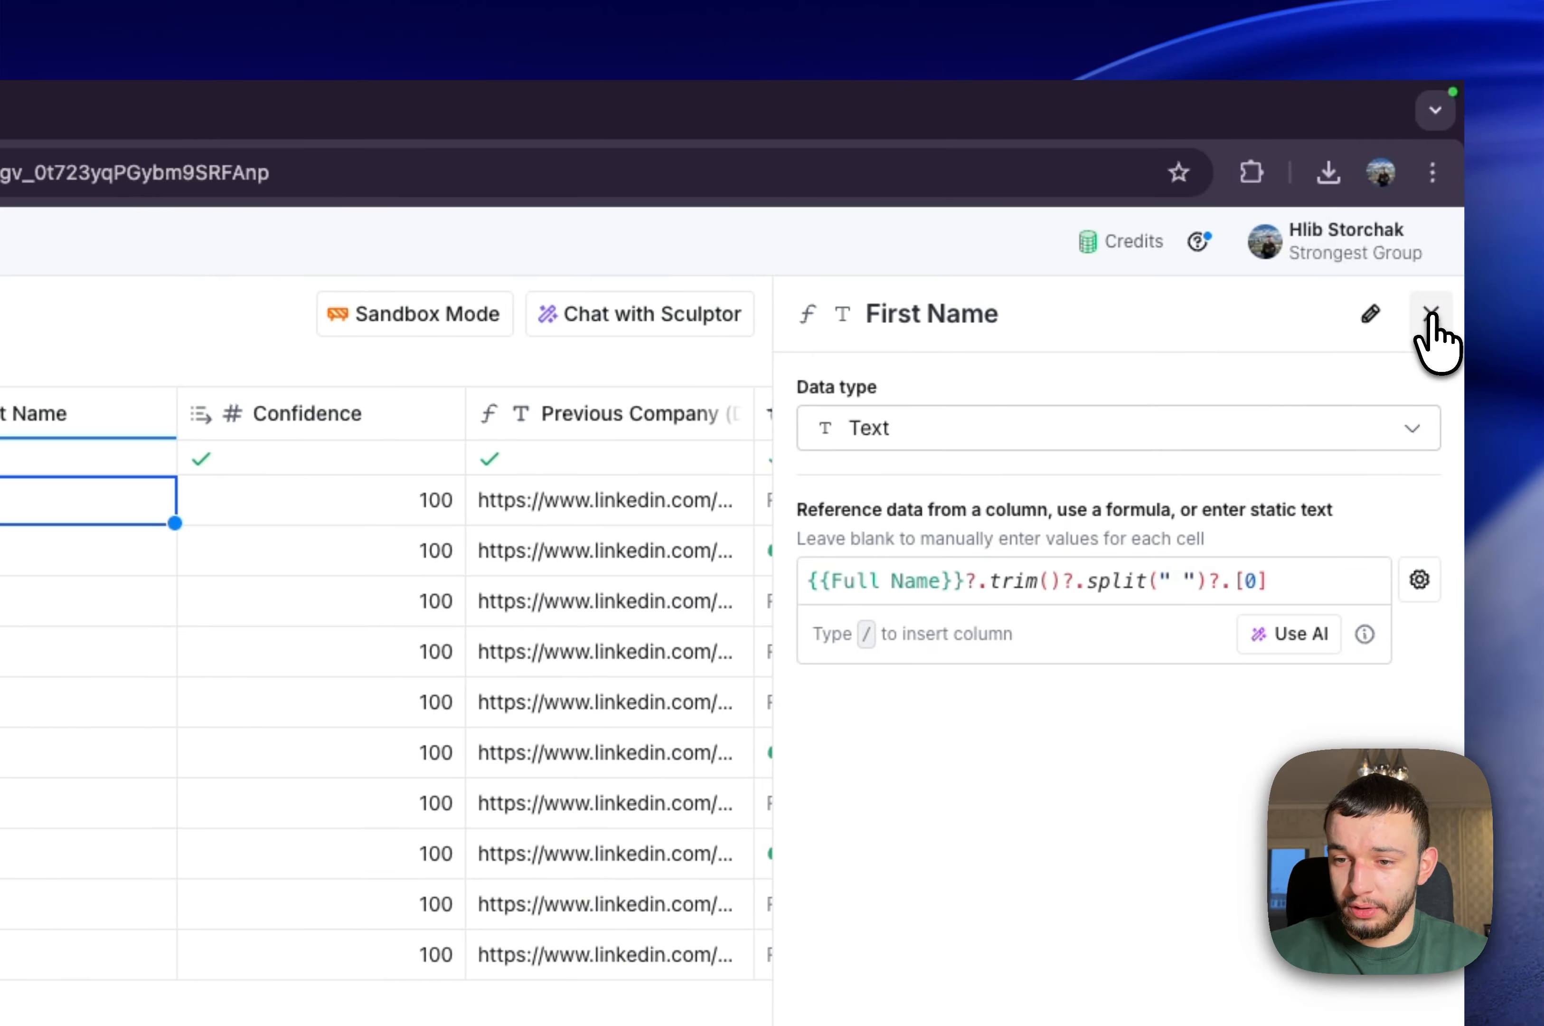
left_click(1439, 314)
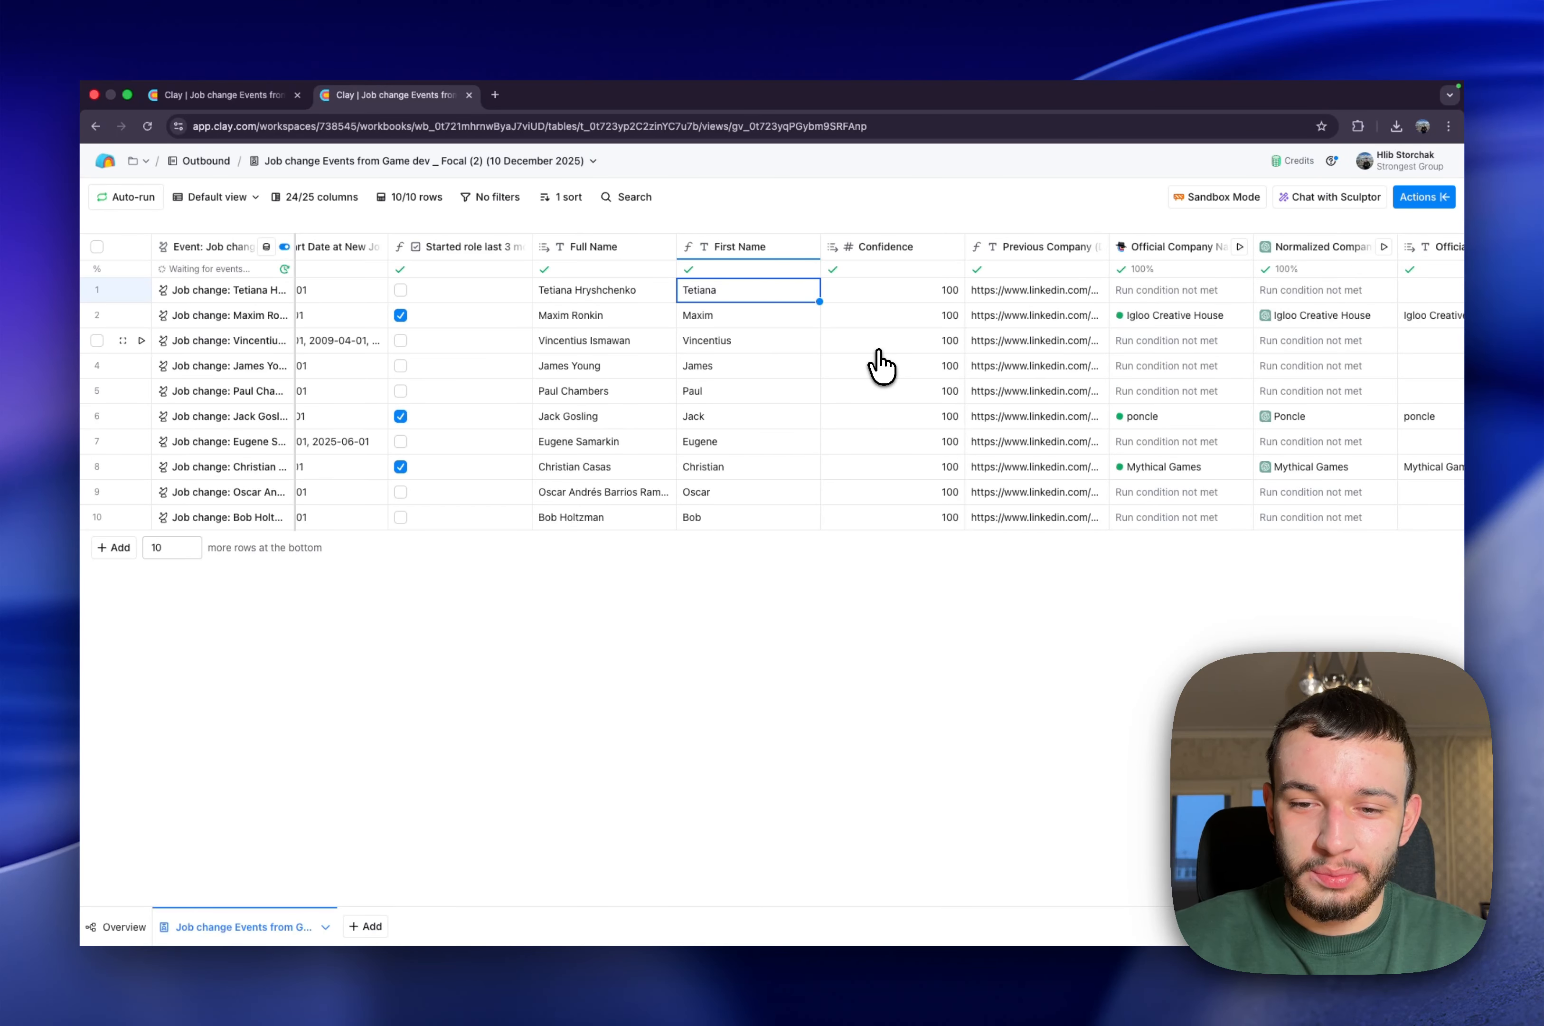
View the full Previous Company LinkedIn URL in the second row
scroll(880, 365, "right", 5)
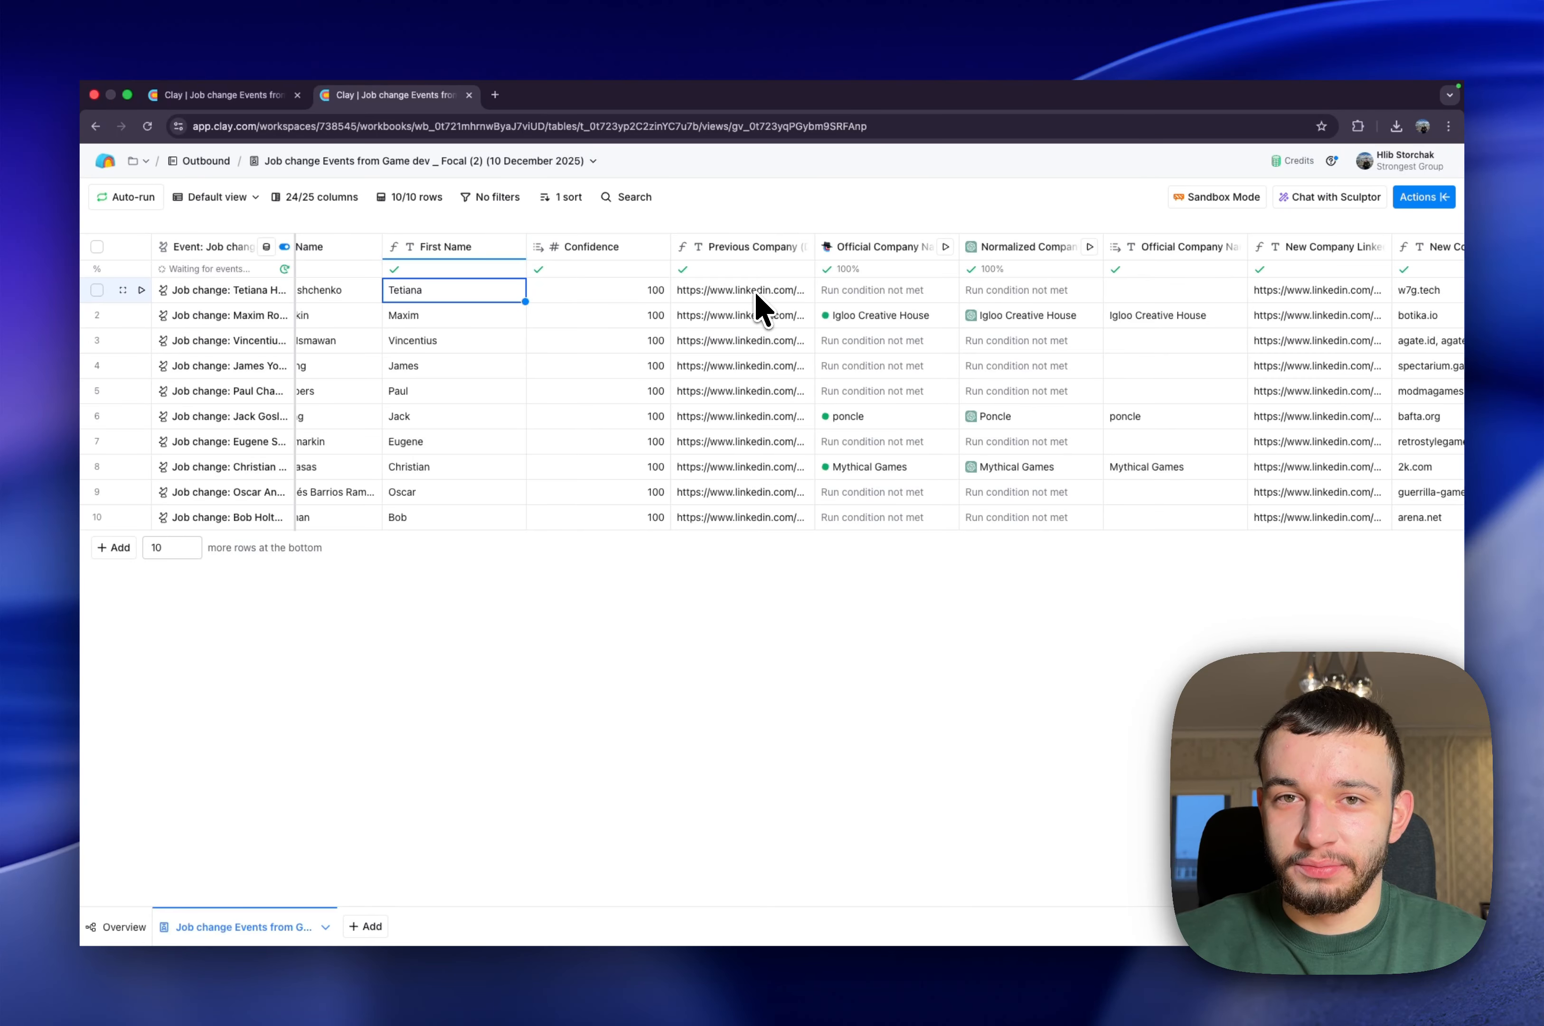
left_click(731, 320)
double_click(731, 322)
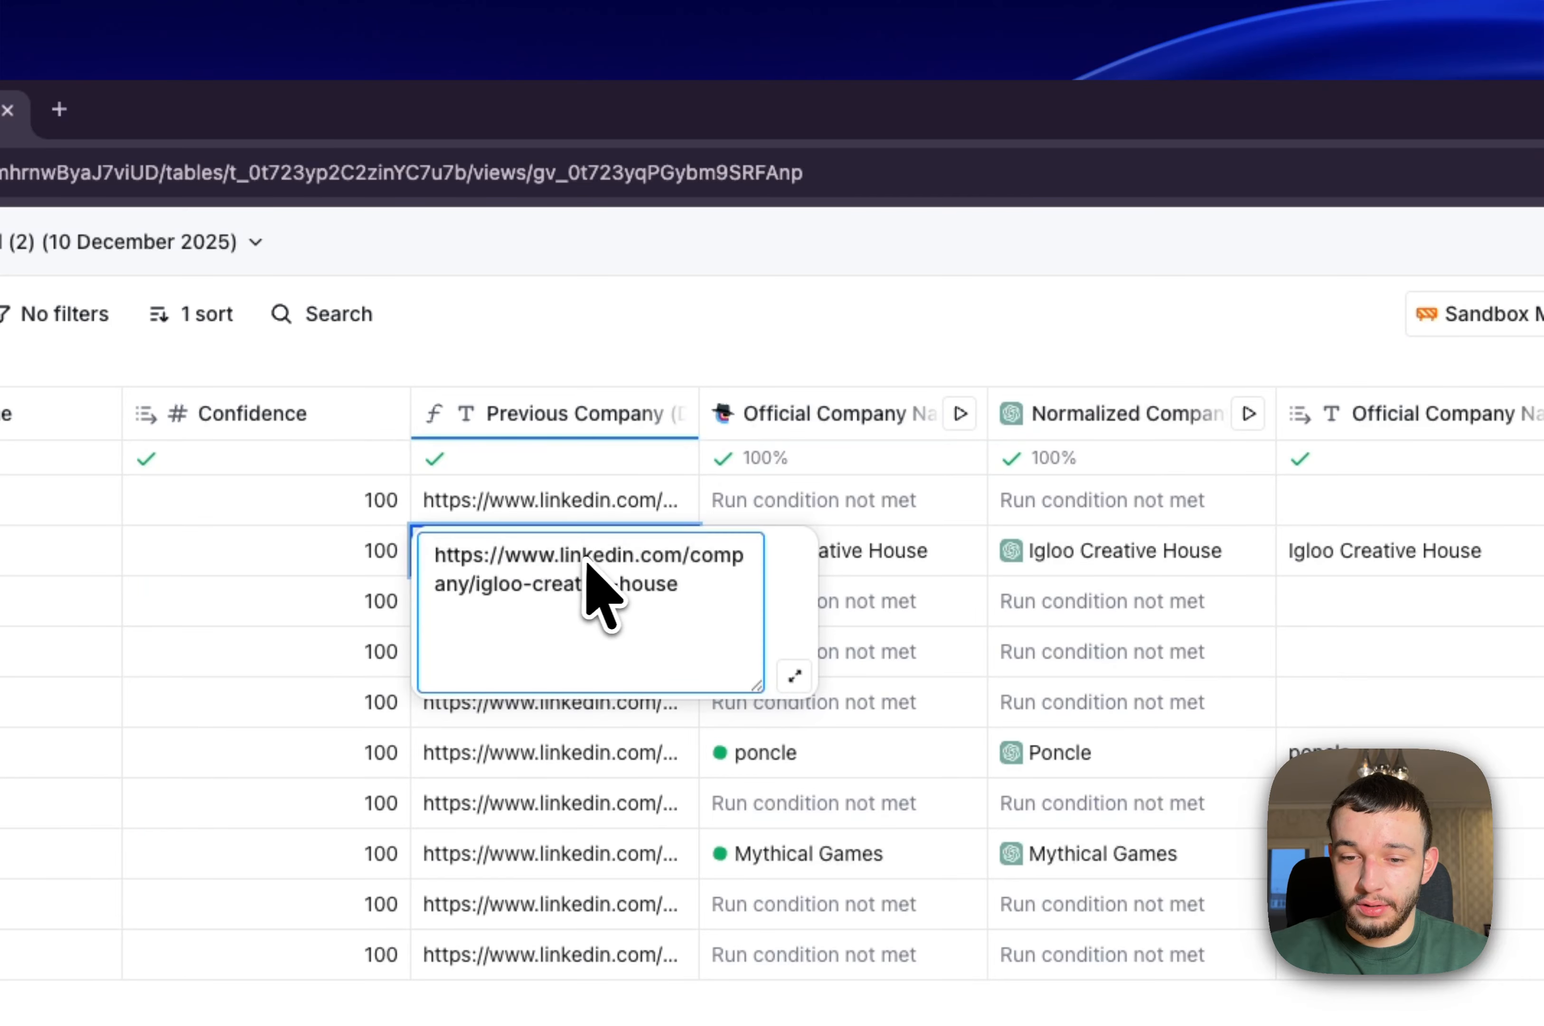
left_click(709, 310)
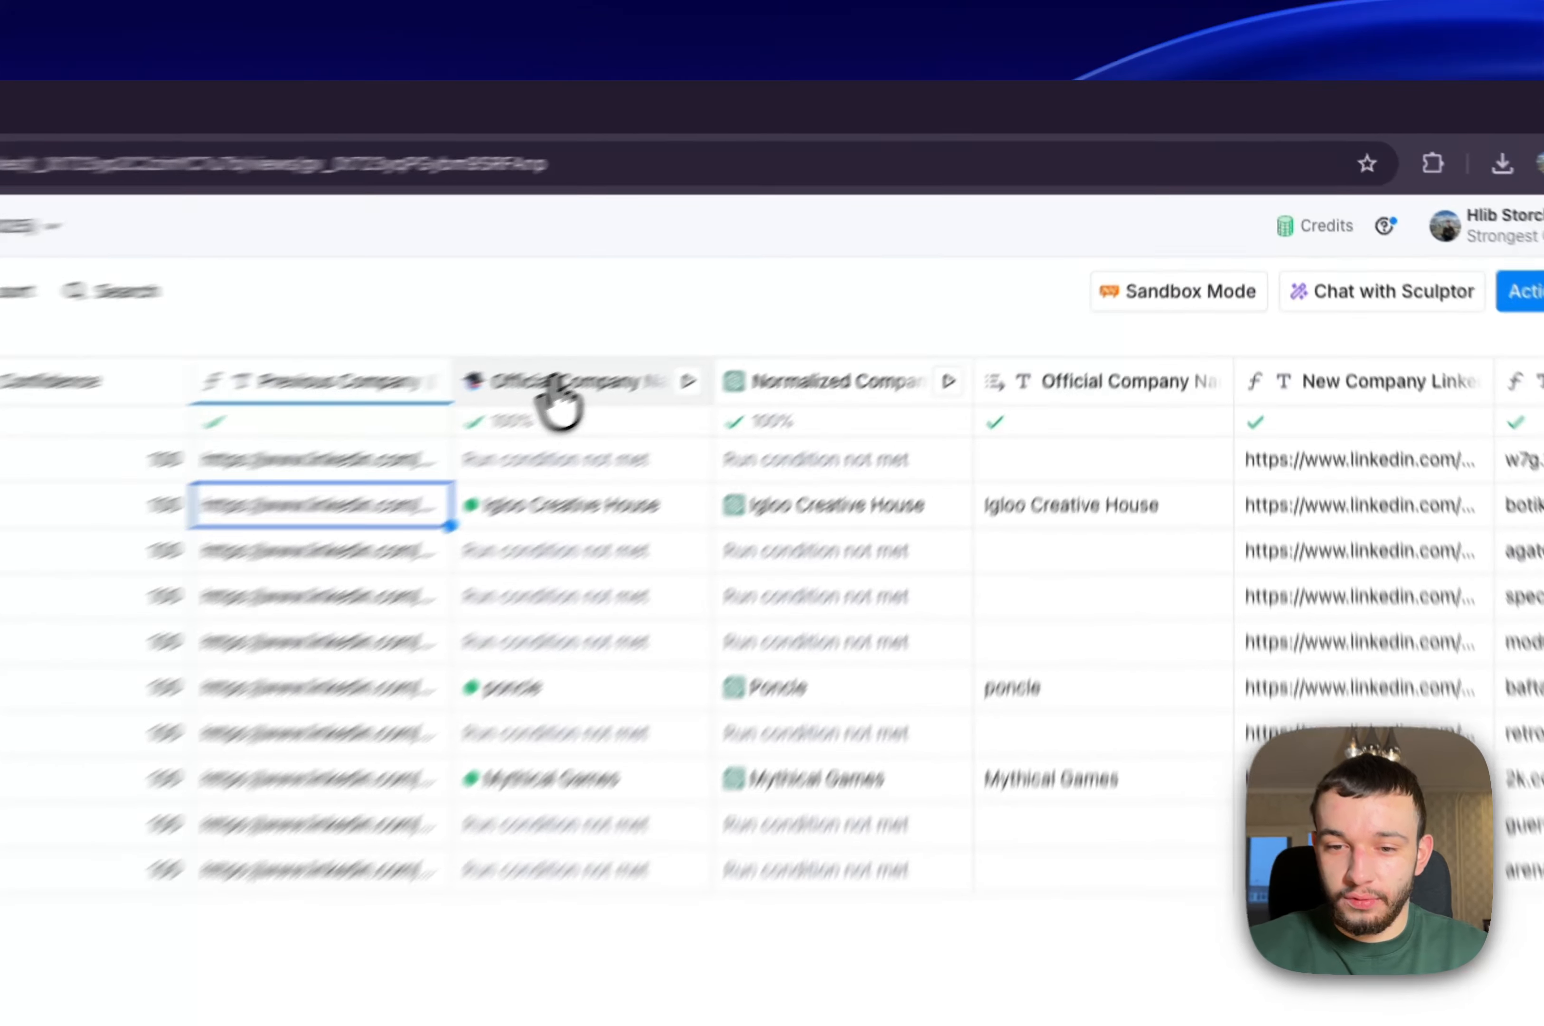
Open the Official Company Name column's configuration and examine its web research prompt, from the context through the examples
left_click(871, 247)
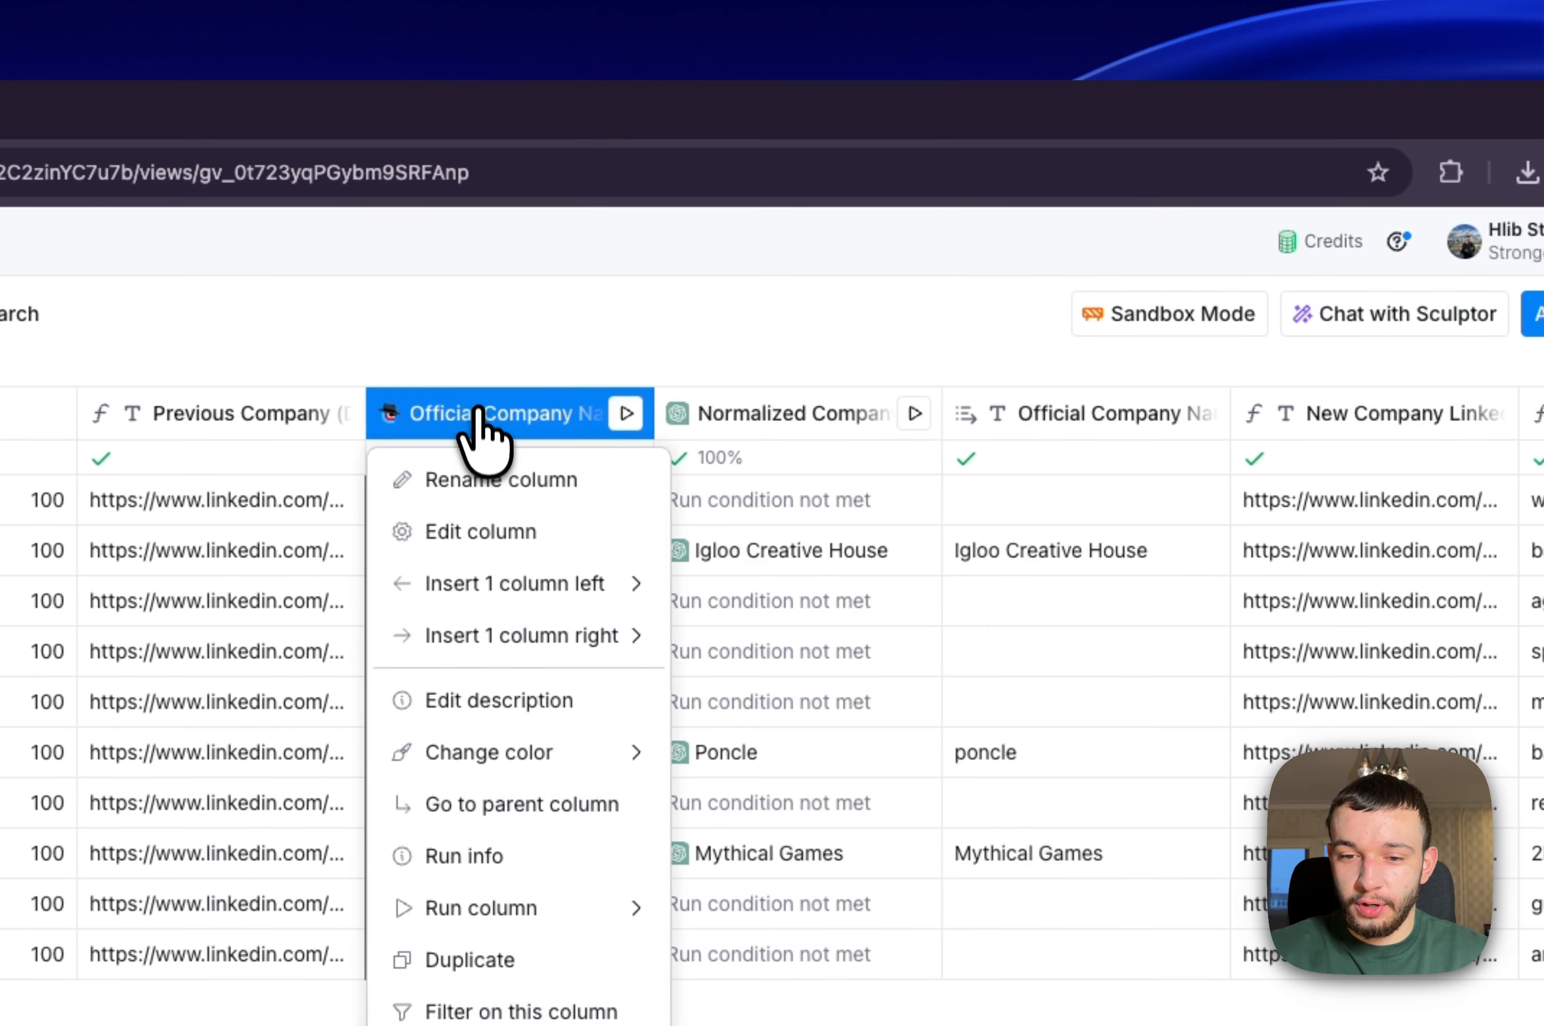
left_click(481, 531)
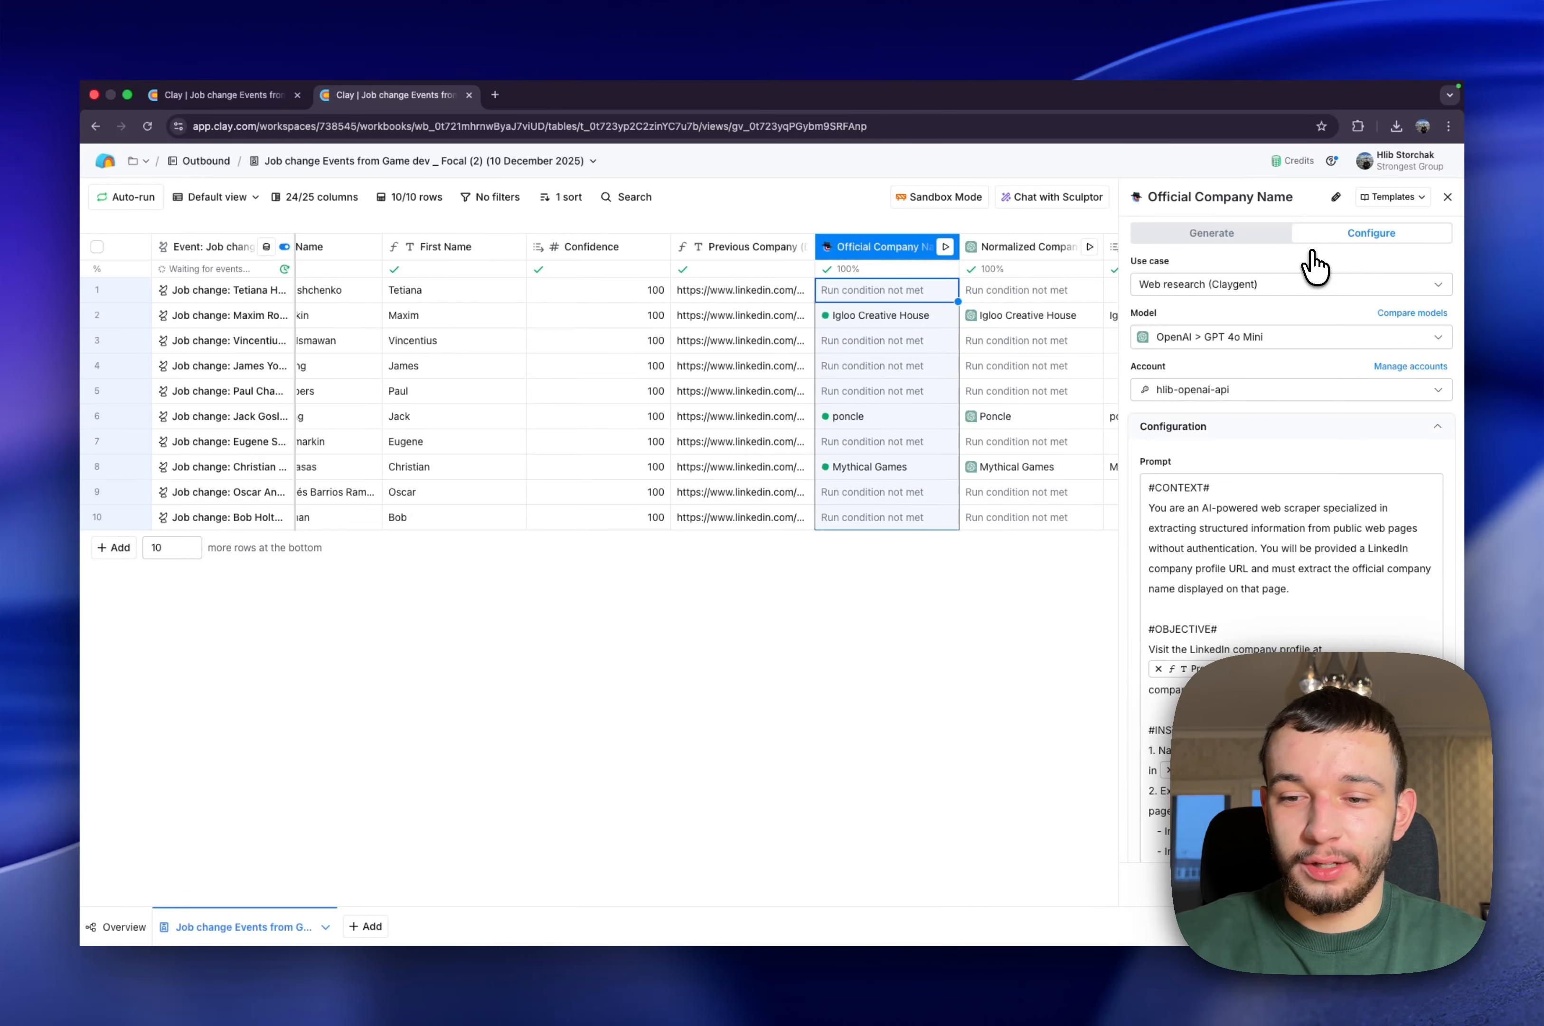
scroll(1293, 511, "down", 5)
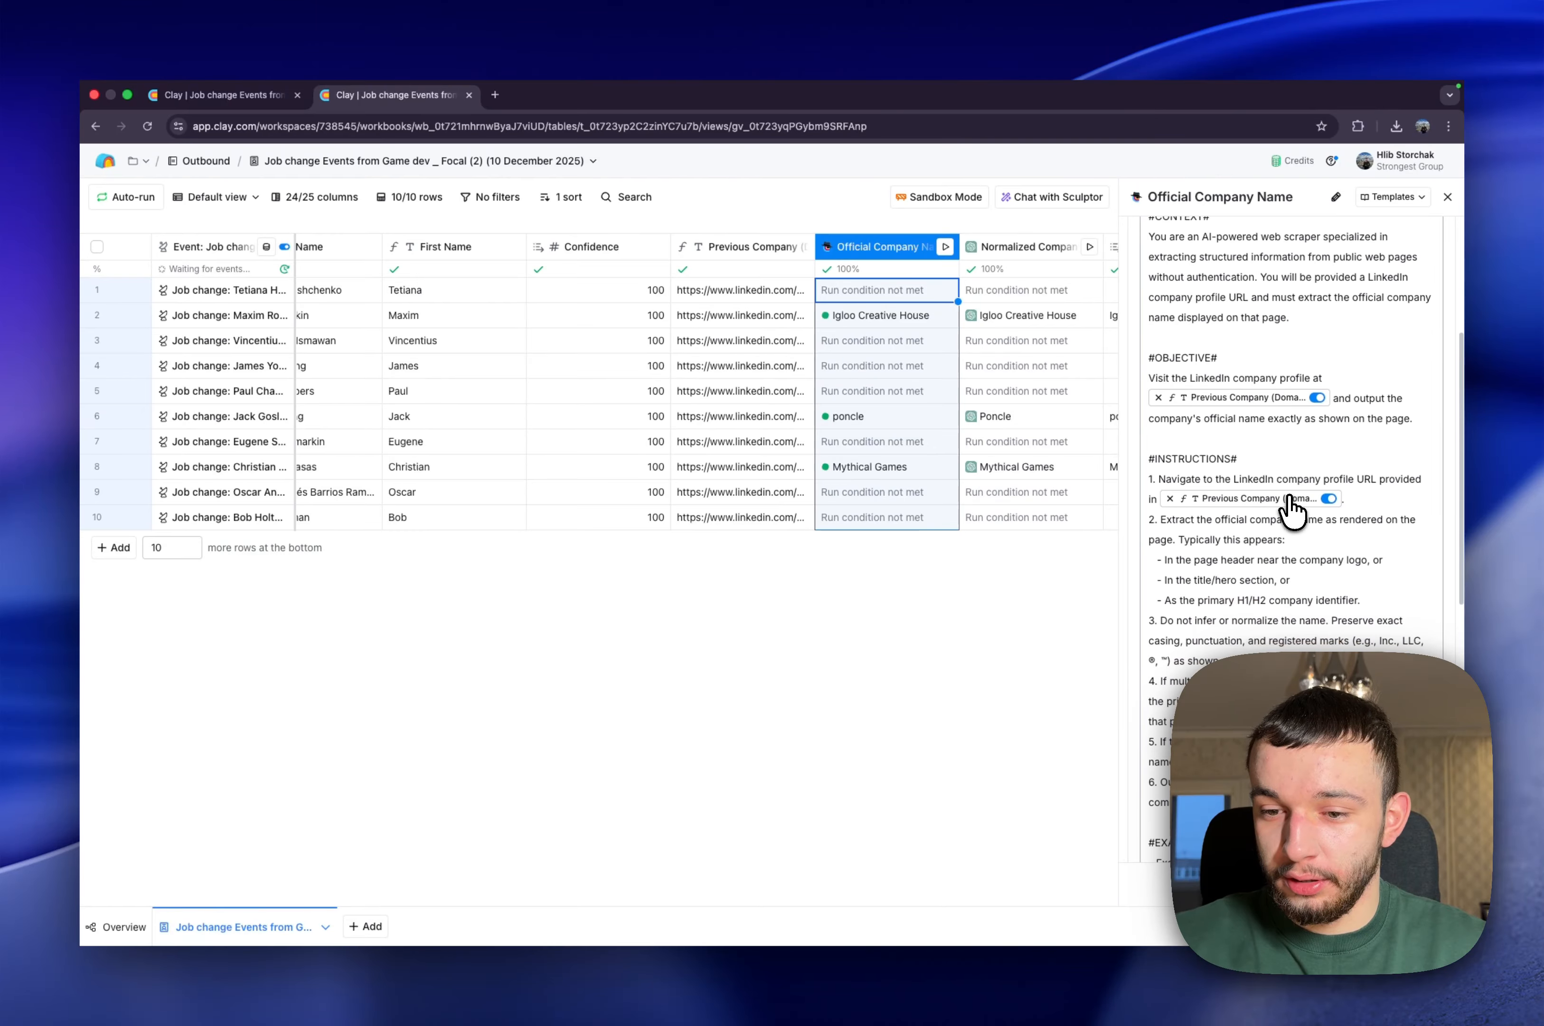
scroll(1292, 511, "up", 3)
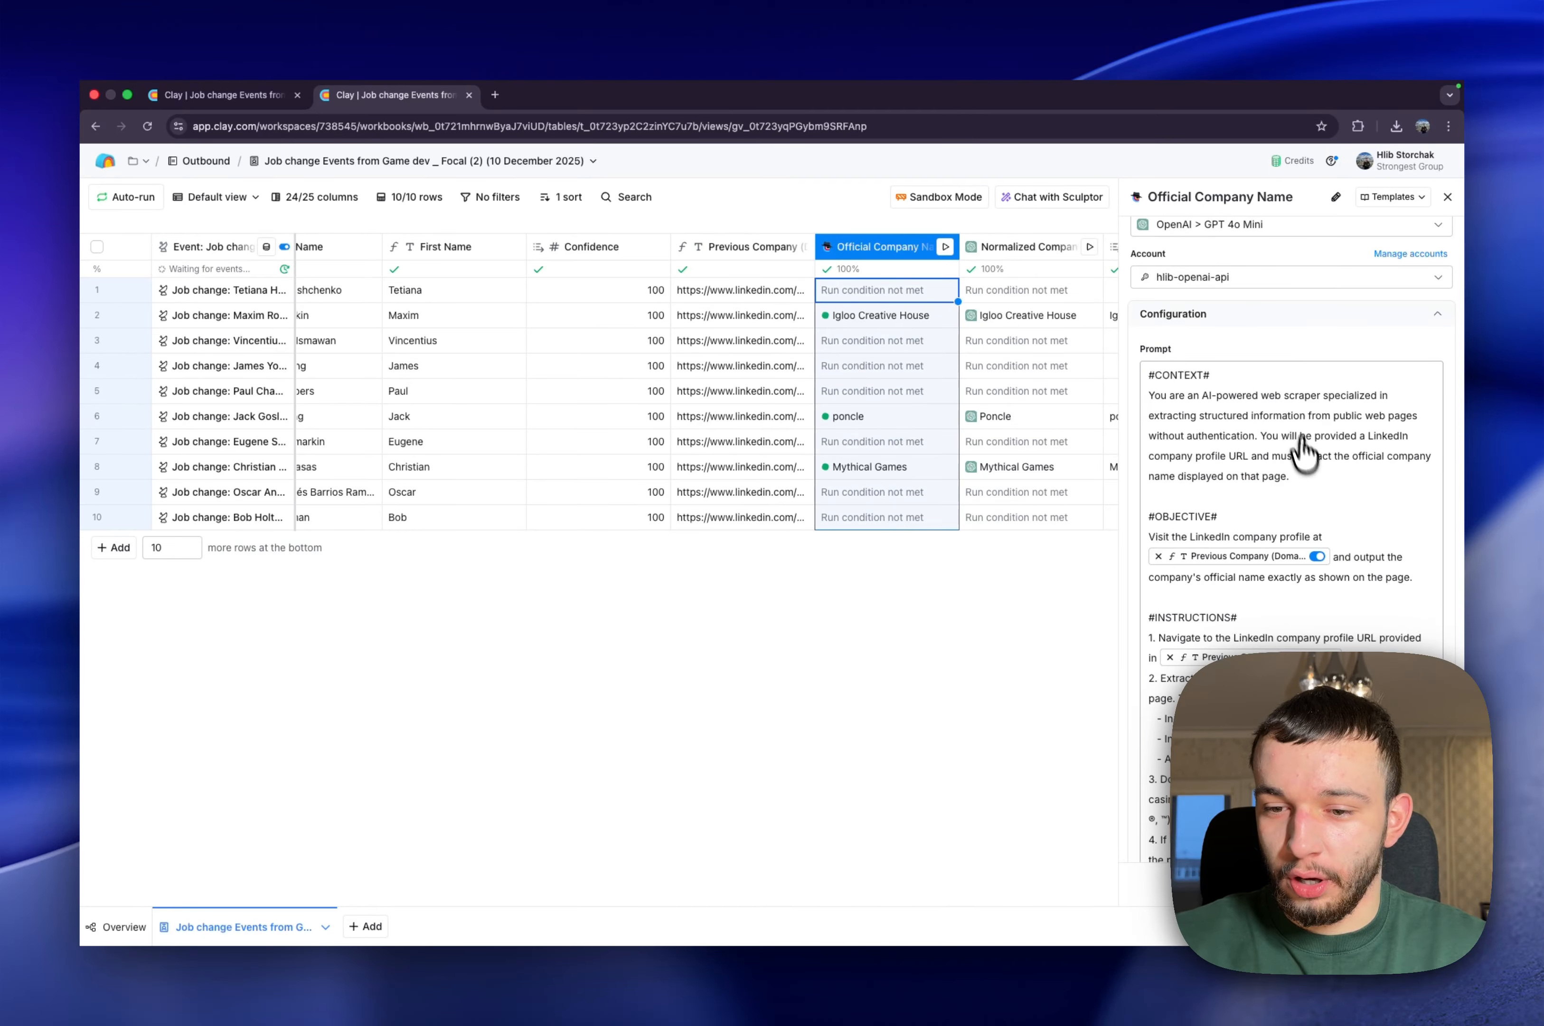
scroll(1310, 483, "up", 2)
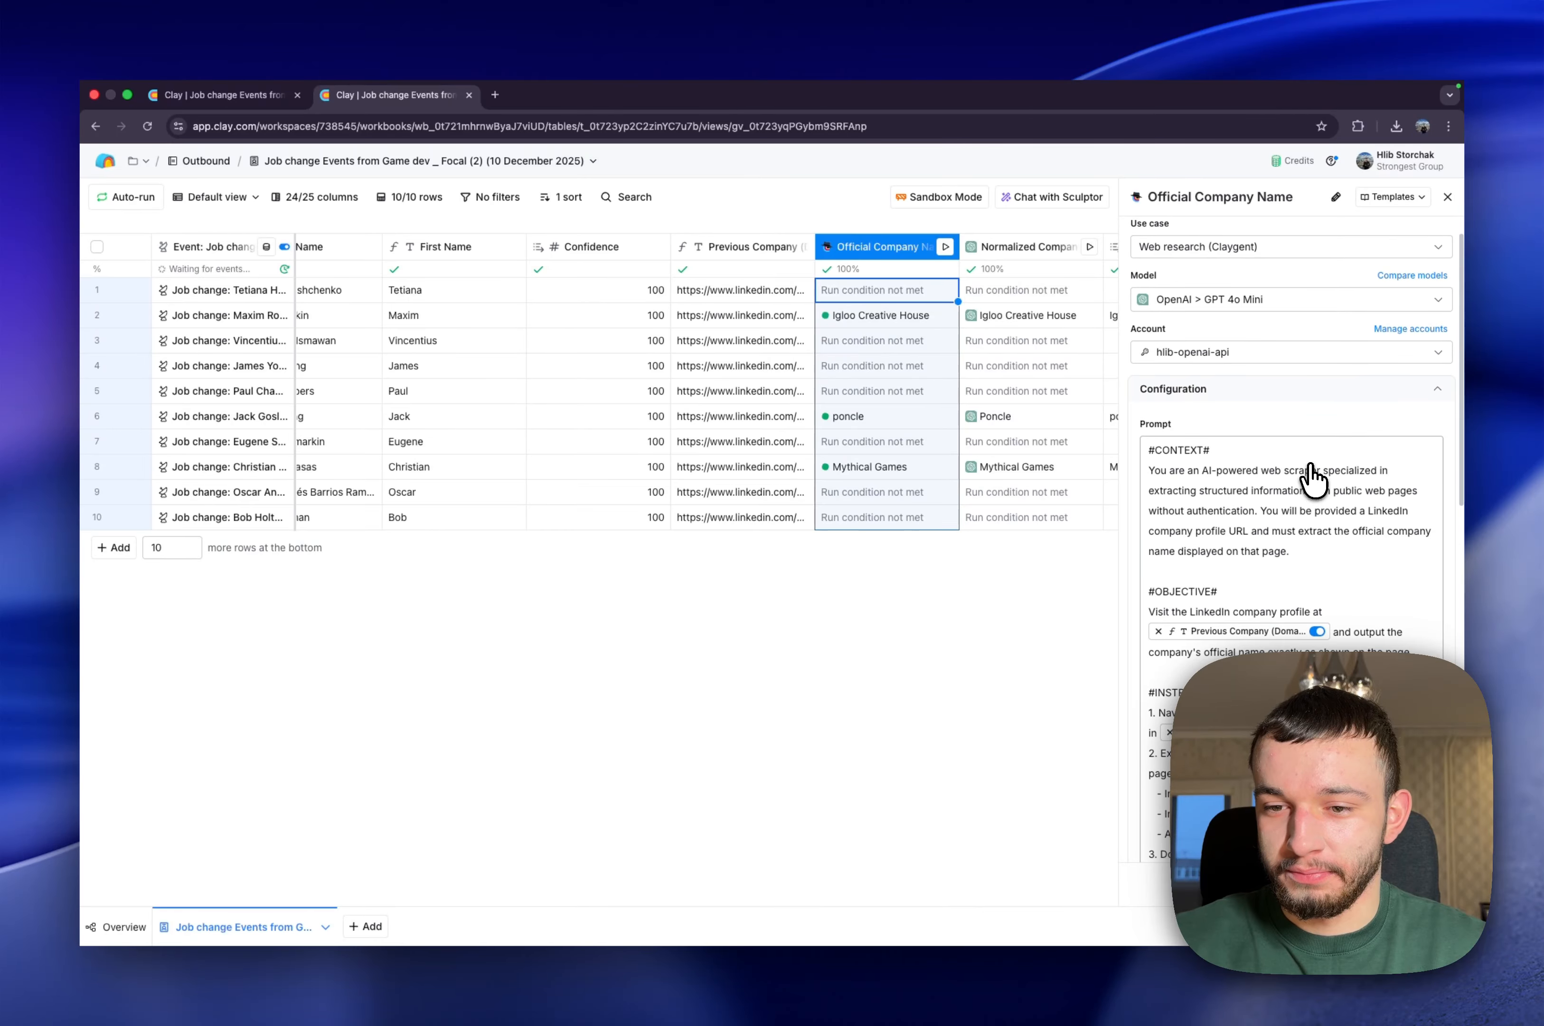
scroll(1310, 483, "down", 3)
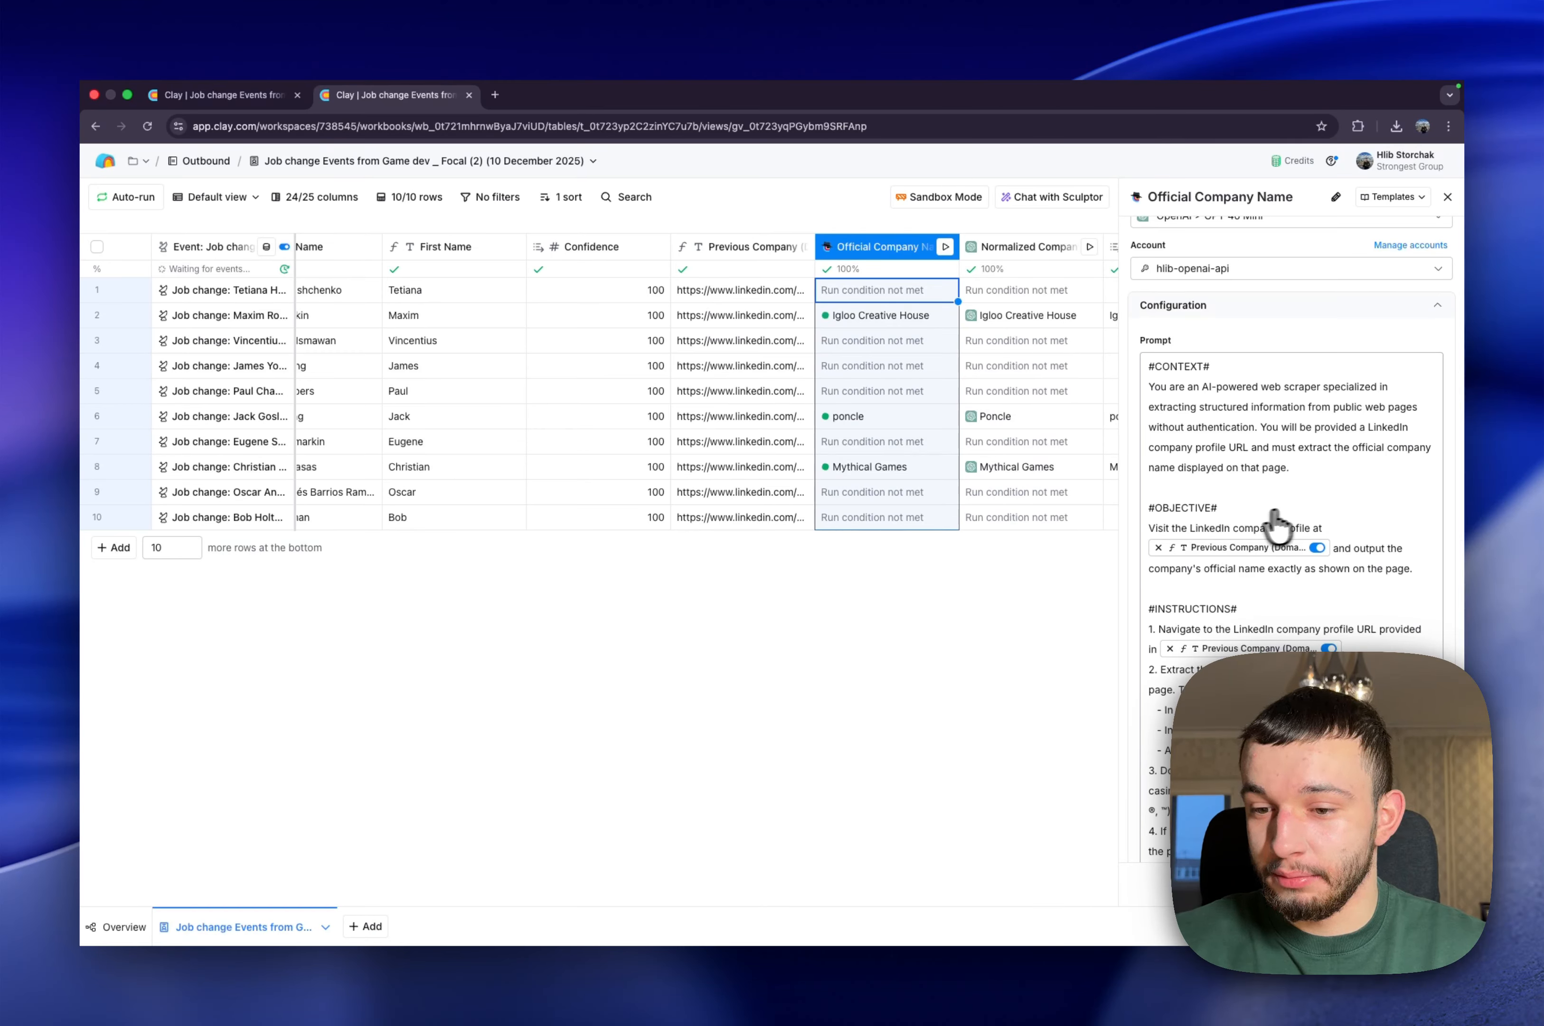
scroll(1299, 597, "down", 2)
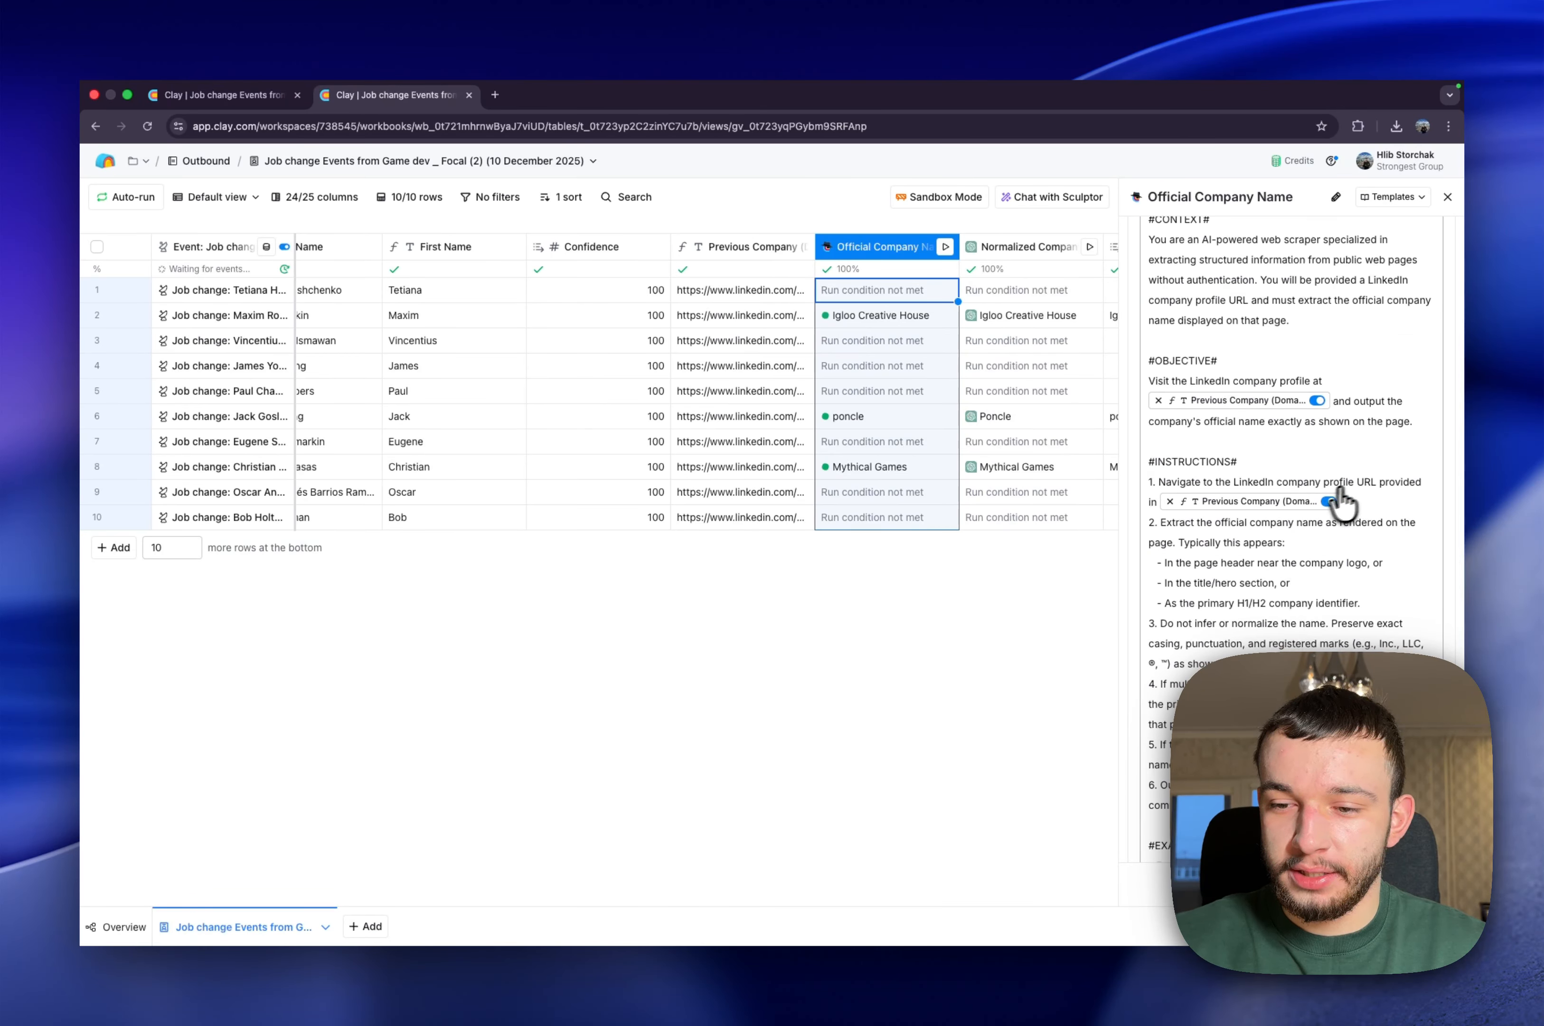
scroll(1300, 464, "down", 2)
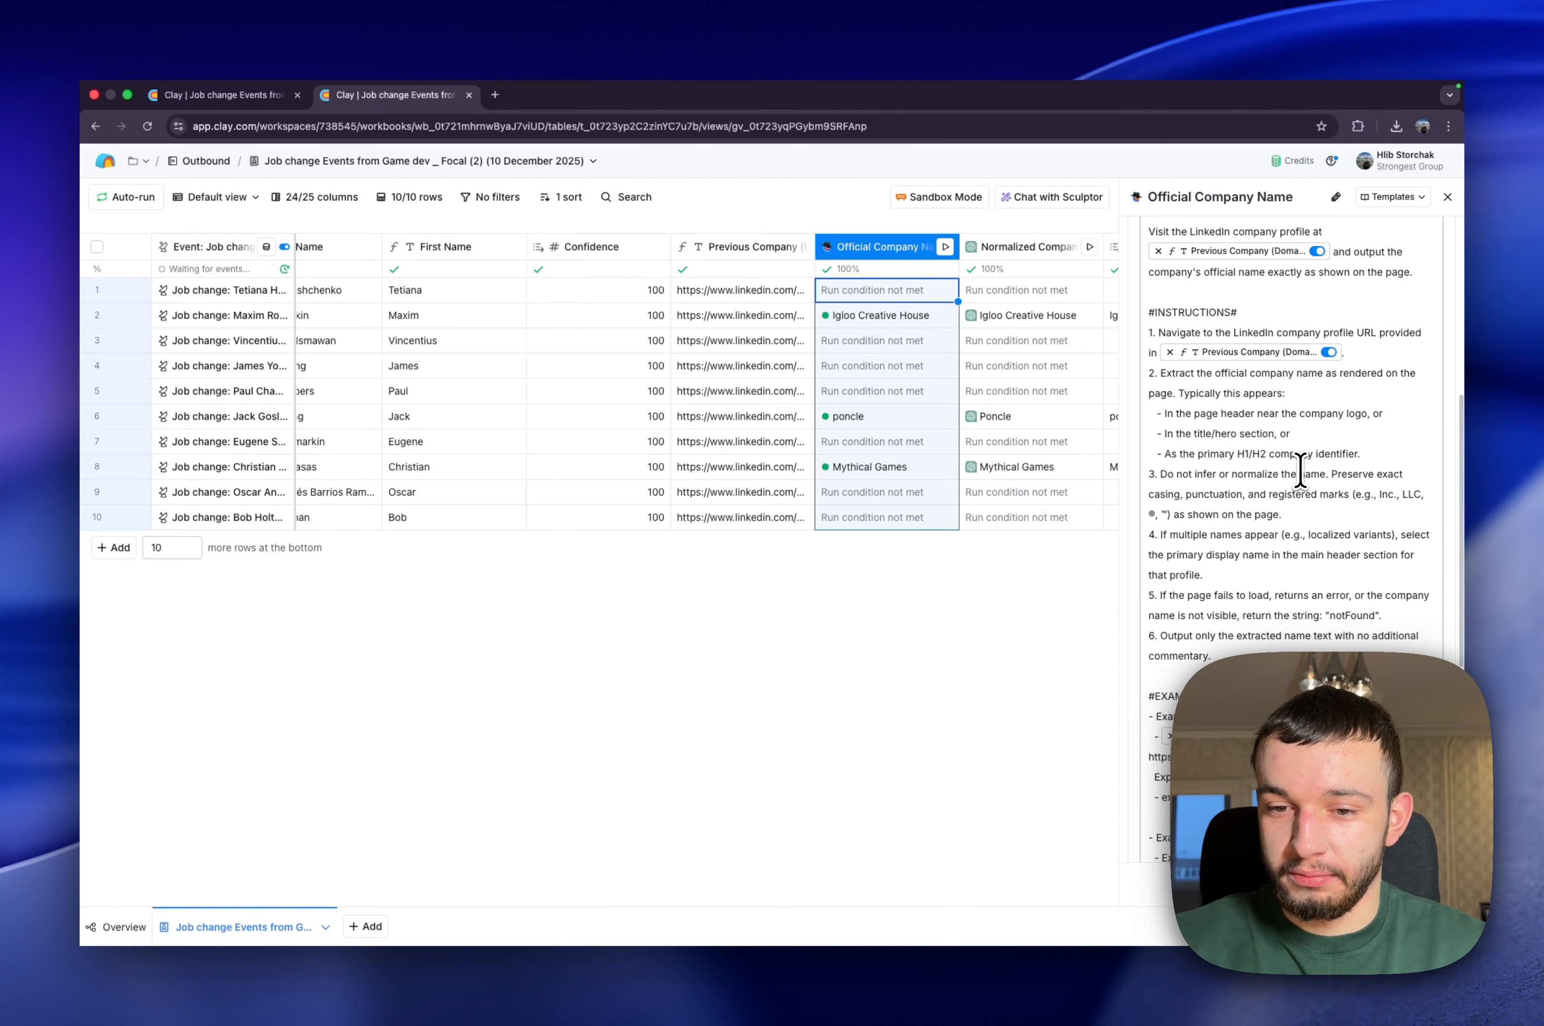
scroll(1300, 471, "down", 3)
scroll(1300, 472, "down", 2)
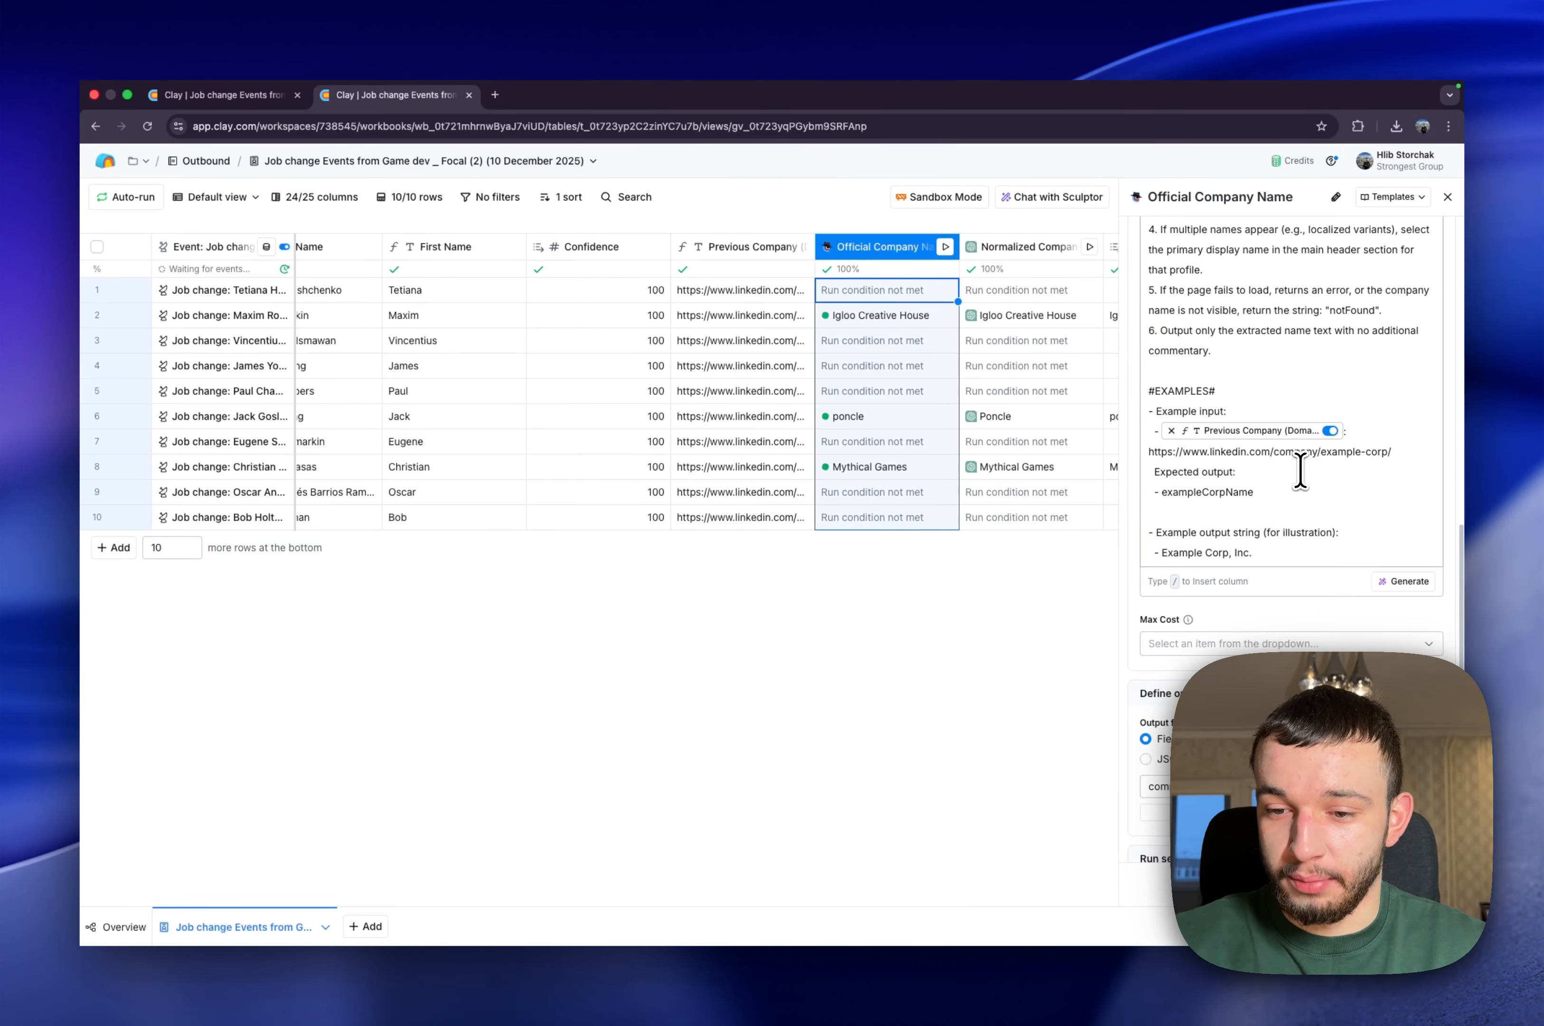
View the Official Company Name prompt in the Claygent prompt generator without regenerating it, and close the column's configuration
left_click(1281, 521)
scroll(1280, 523, "down", 1)
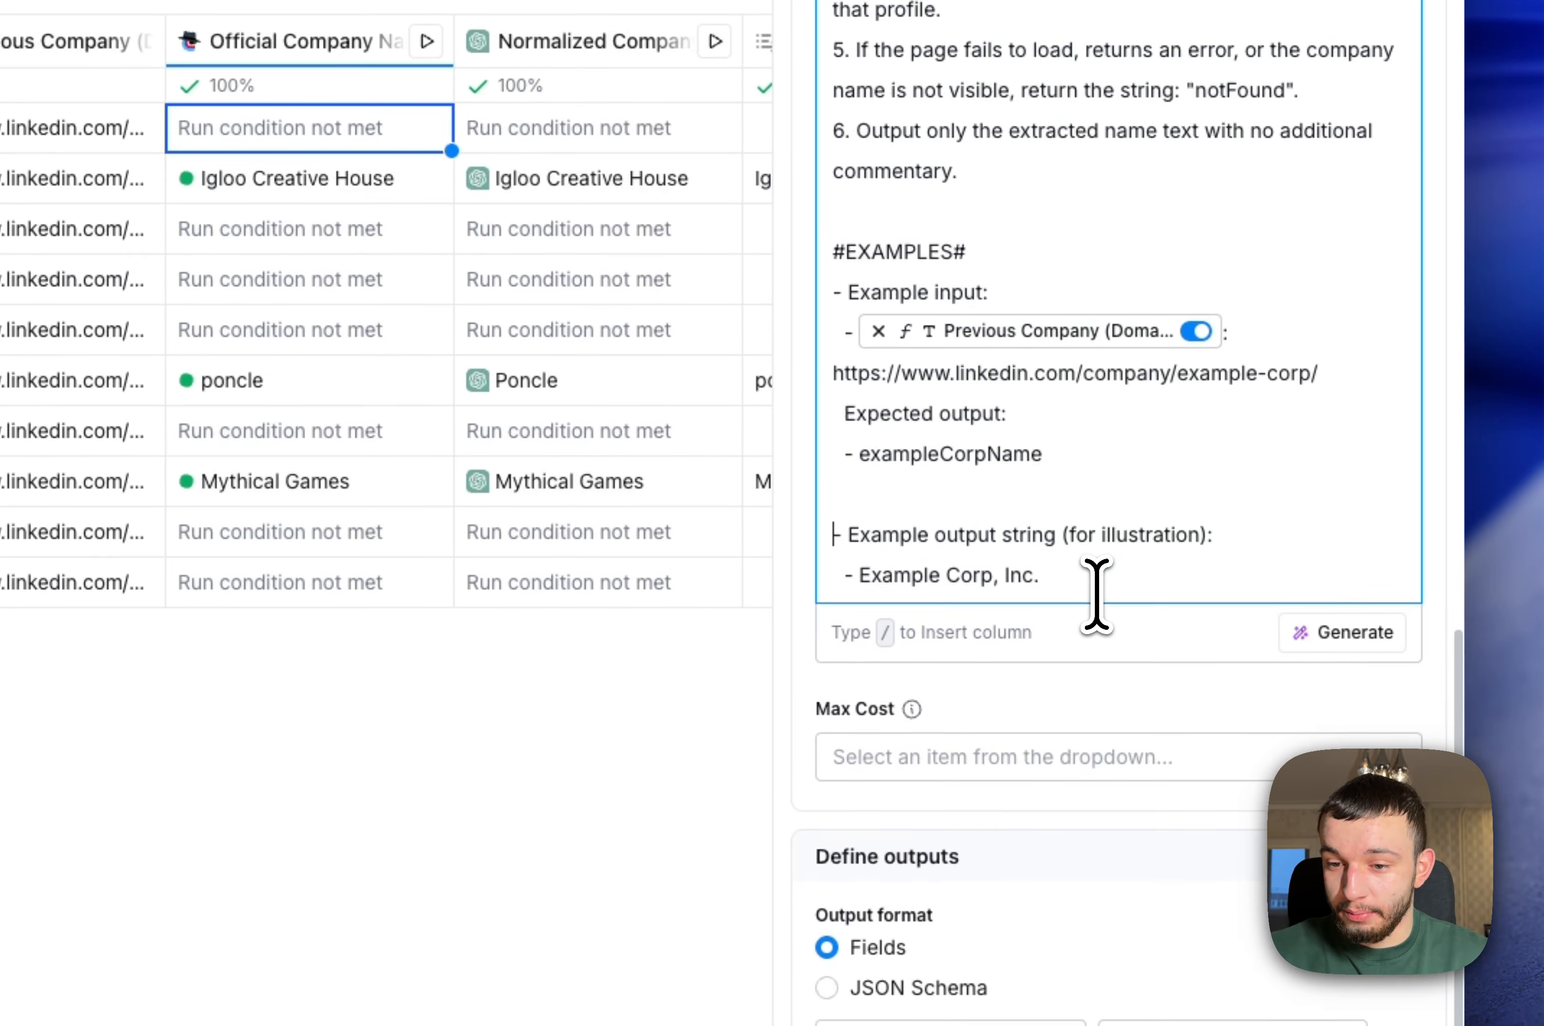
left_click(1323, 640)
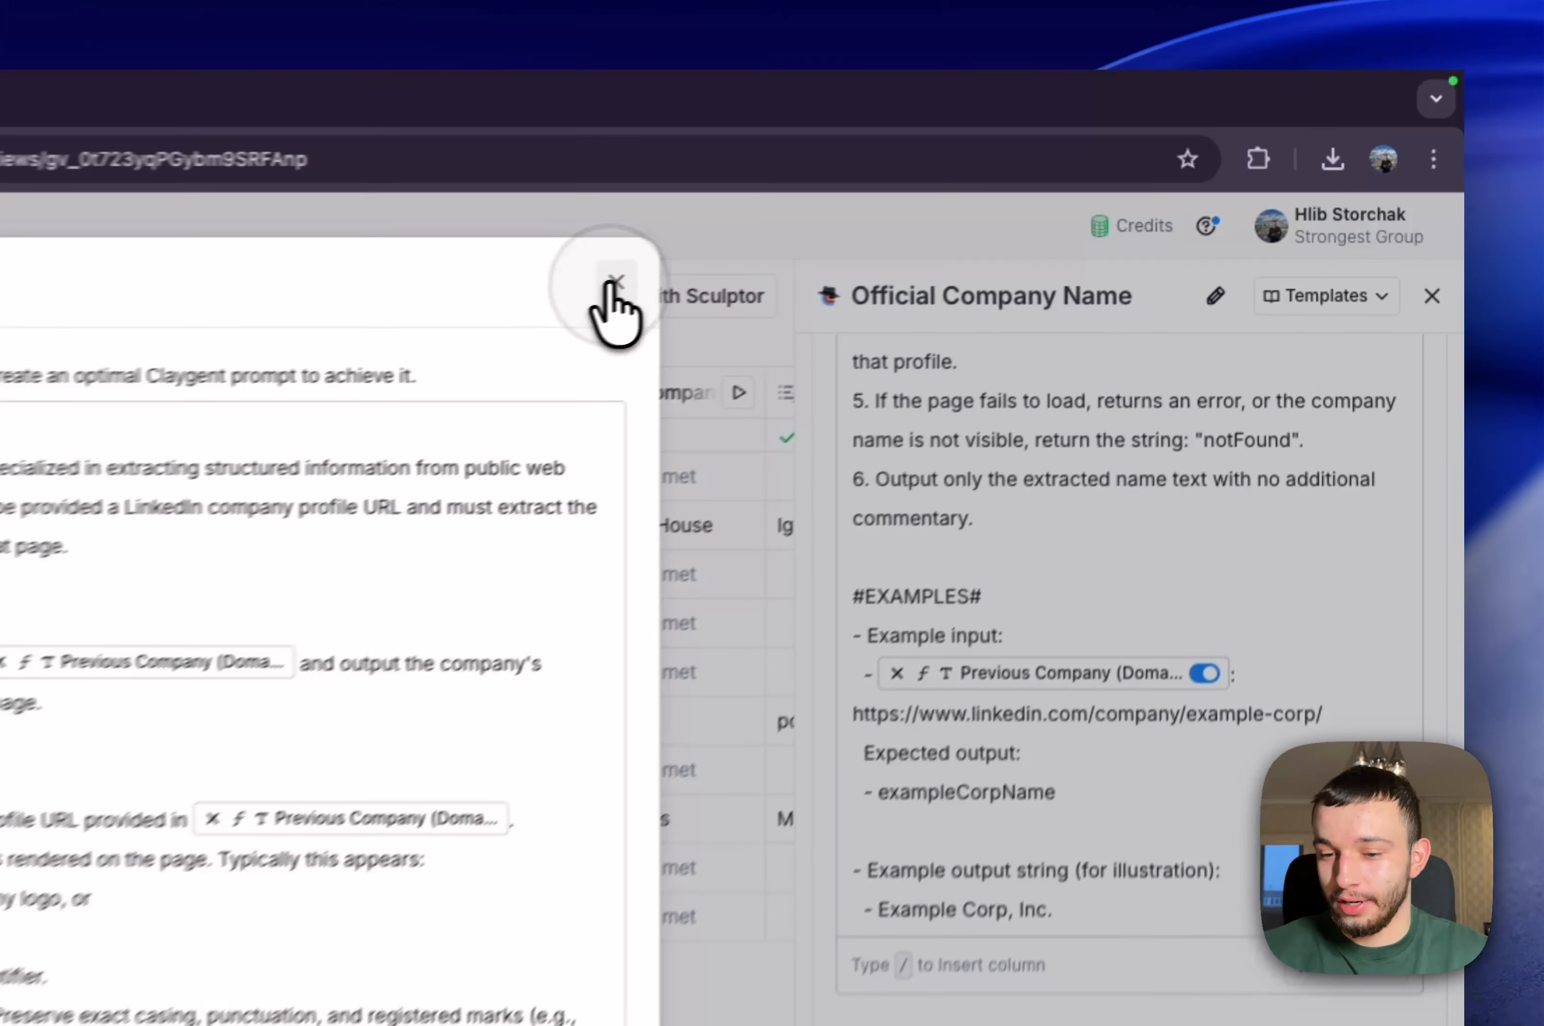
left_click(1025, 192)
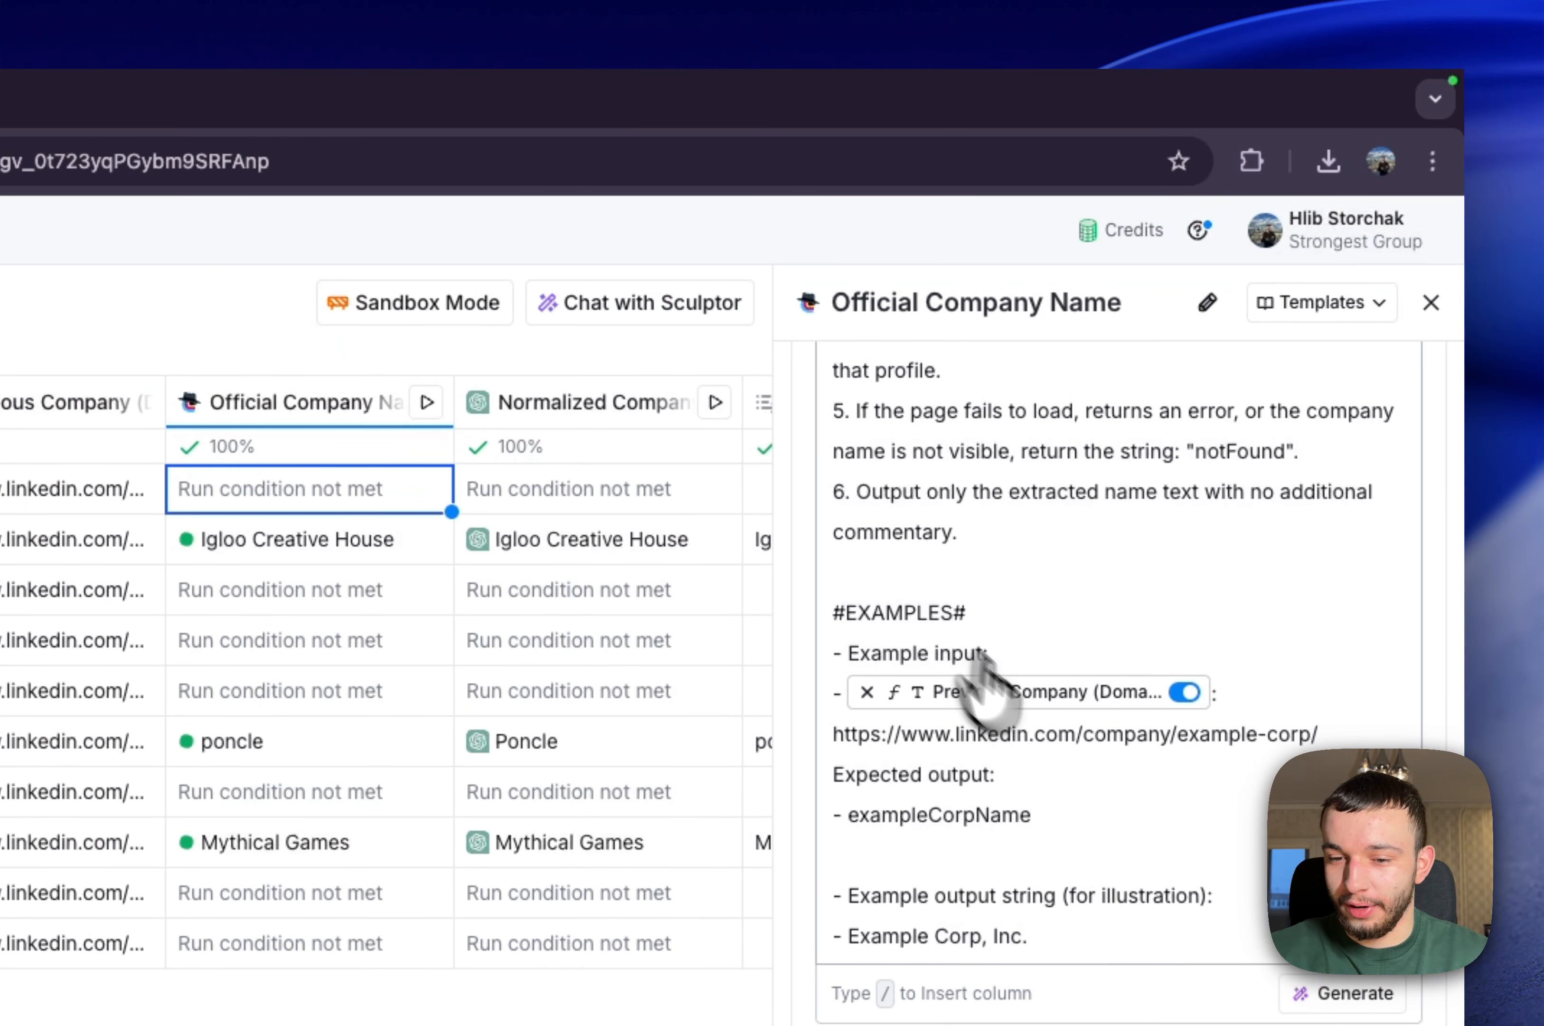
left_click(1430, 293)
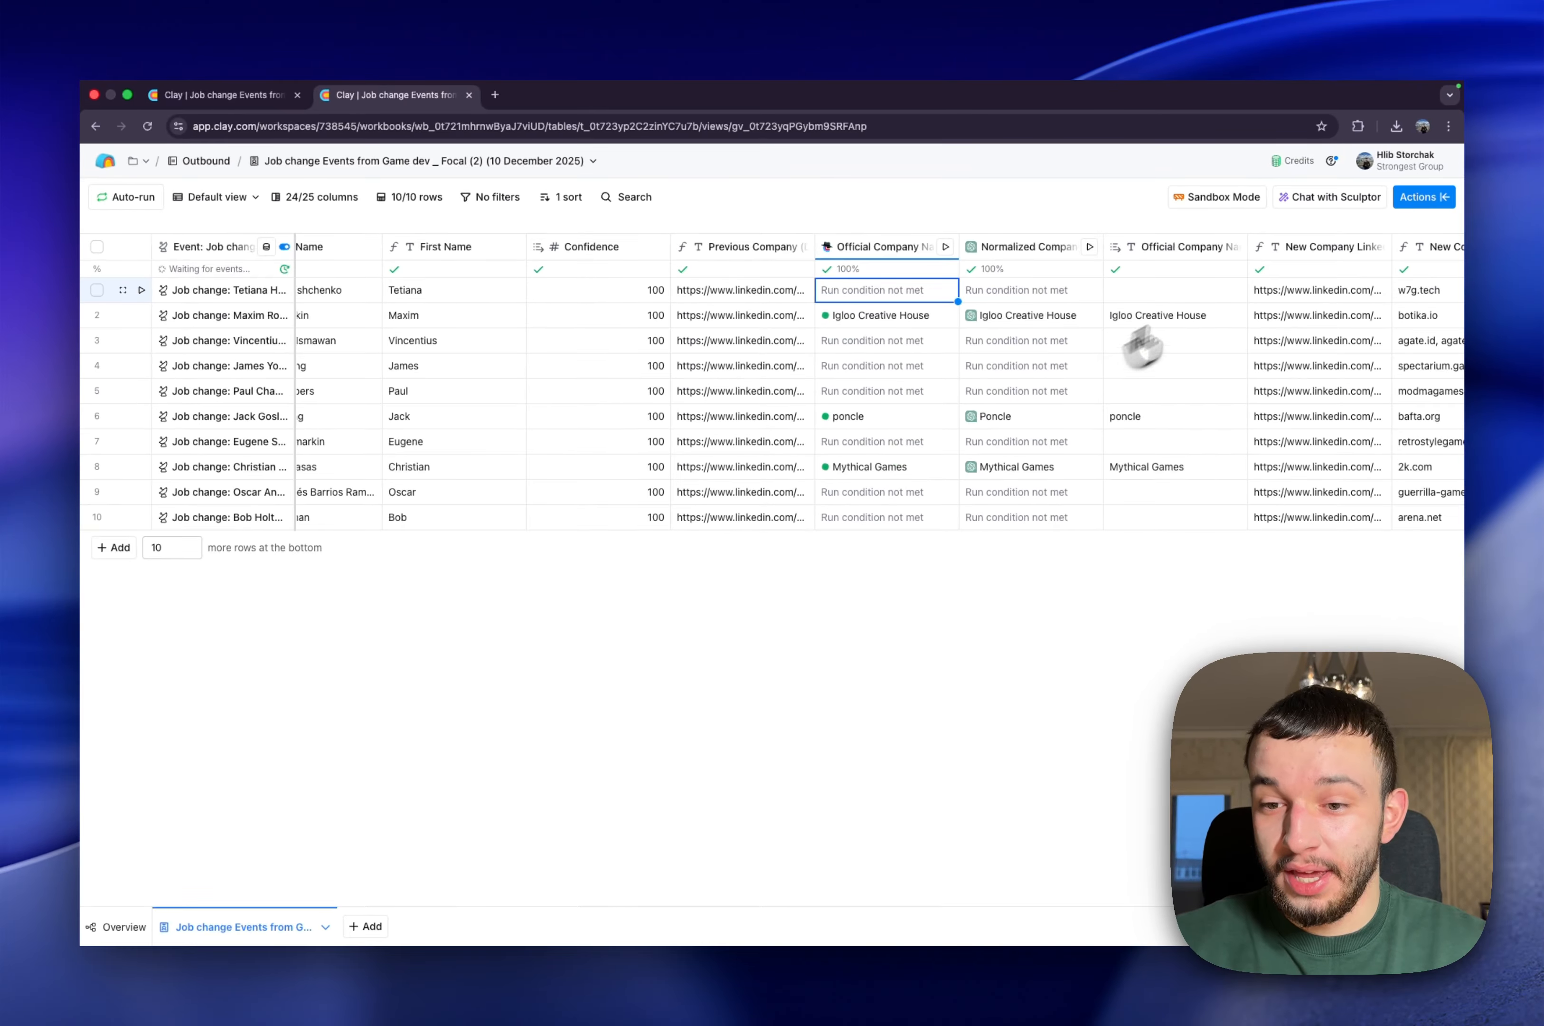
Open the Normalized Company Name column's configuration for the previous company, examine its model and prompt rules, and close it
scroll(1052, 345, "right", 3)
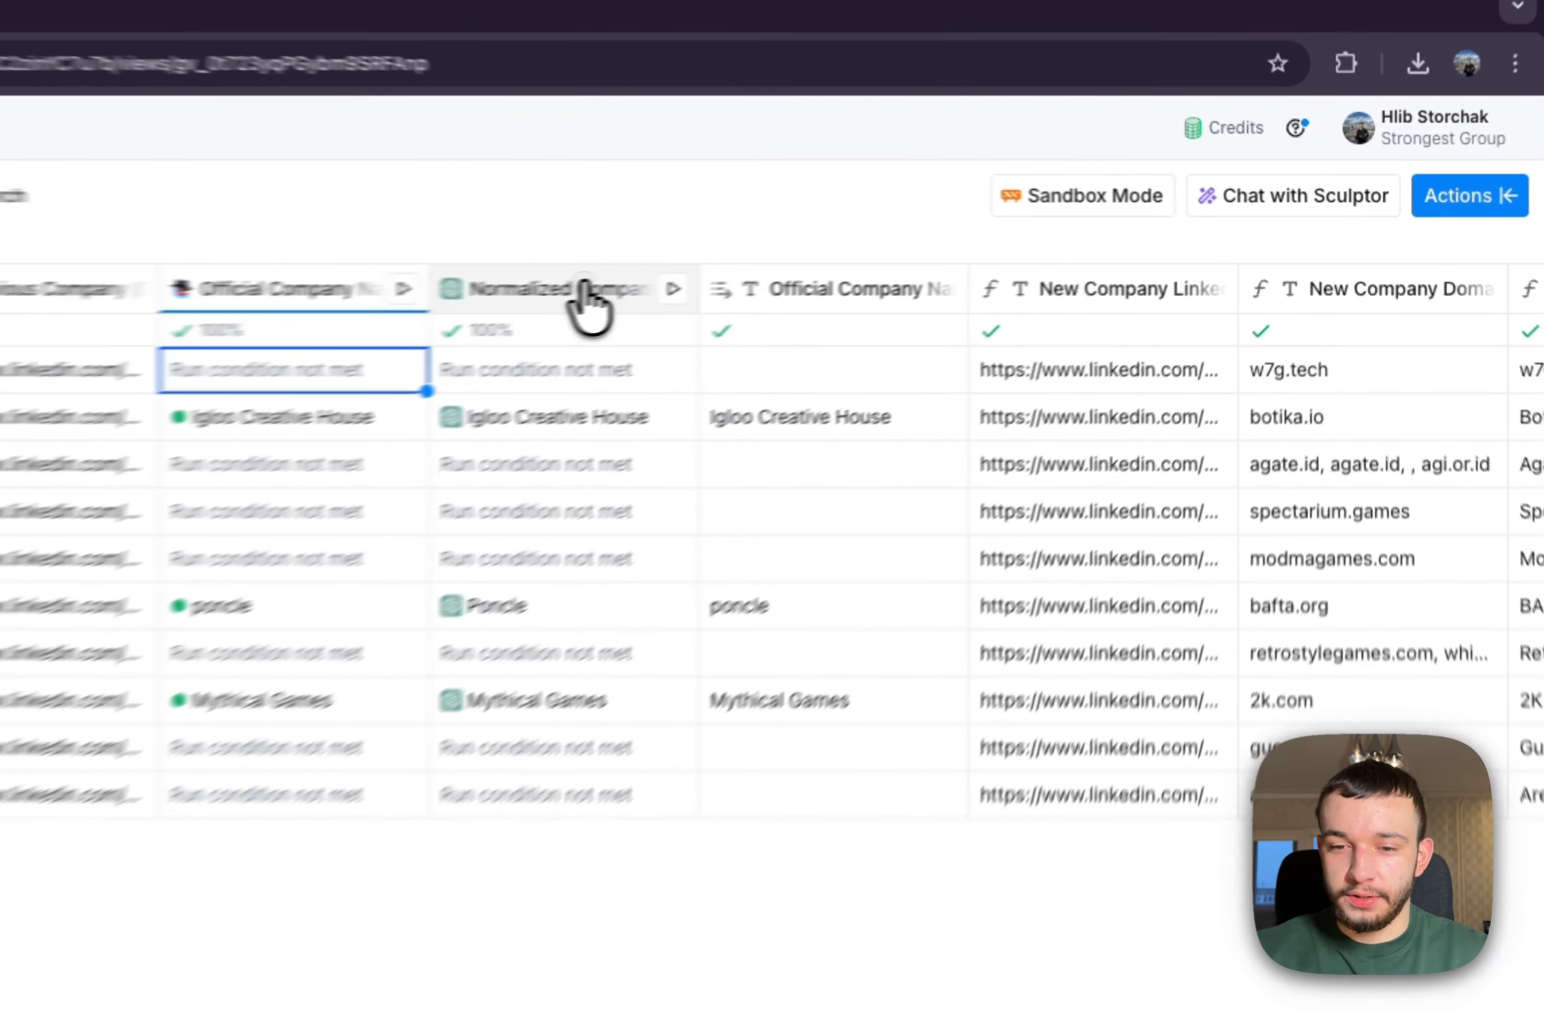
left_click(944, 246)
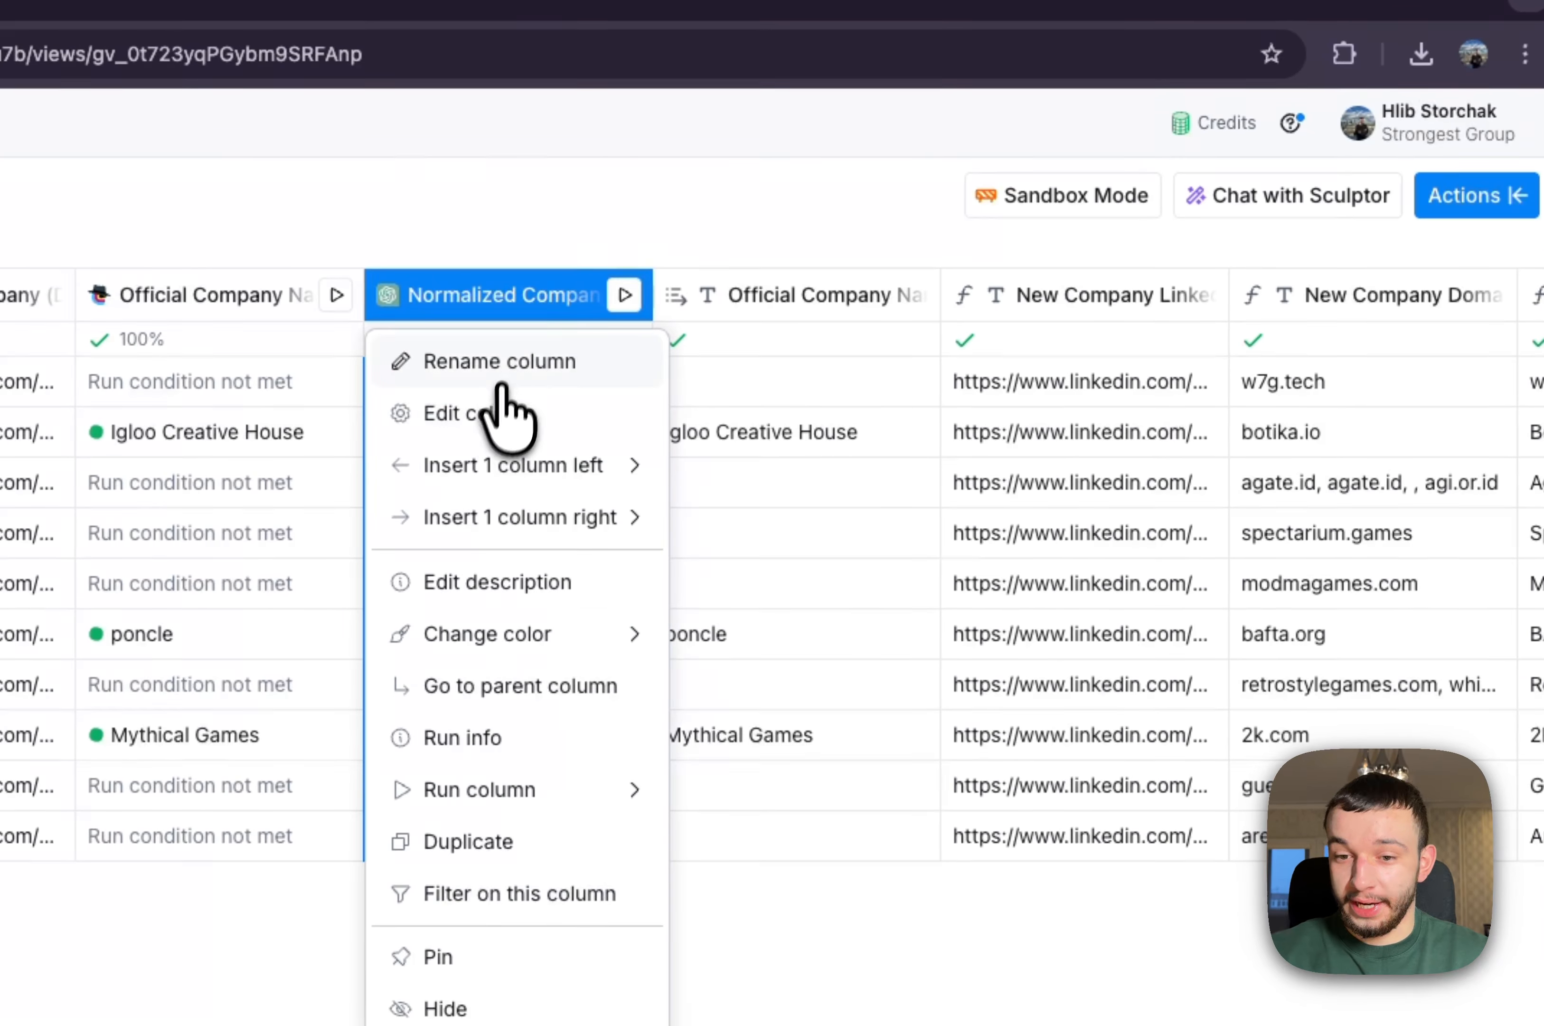
left_click(495, 413)
scroll(1027, 751, "down", 10)
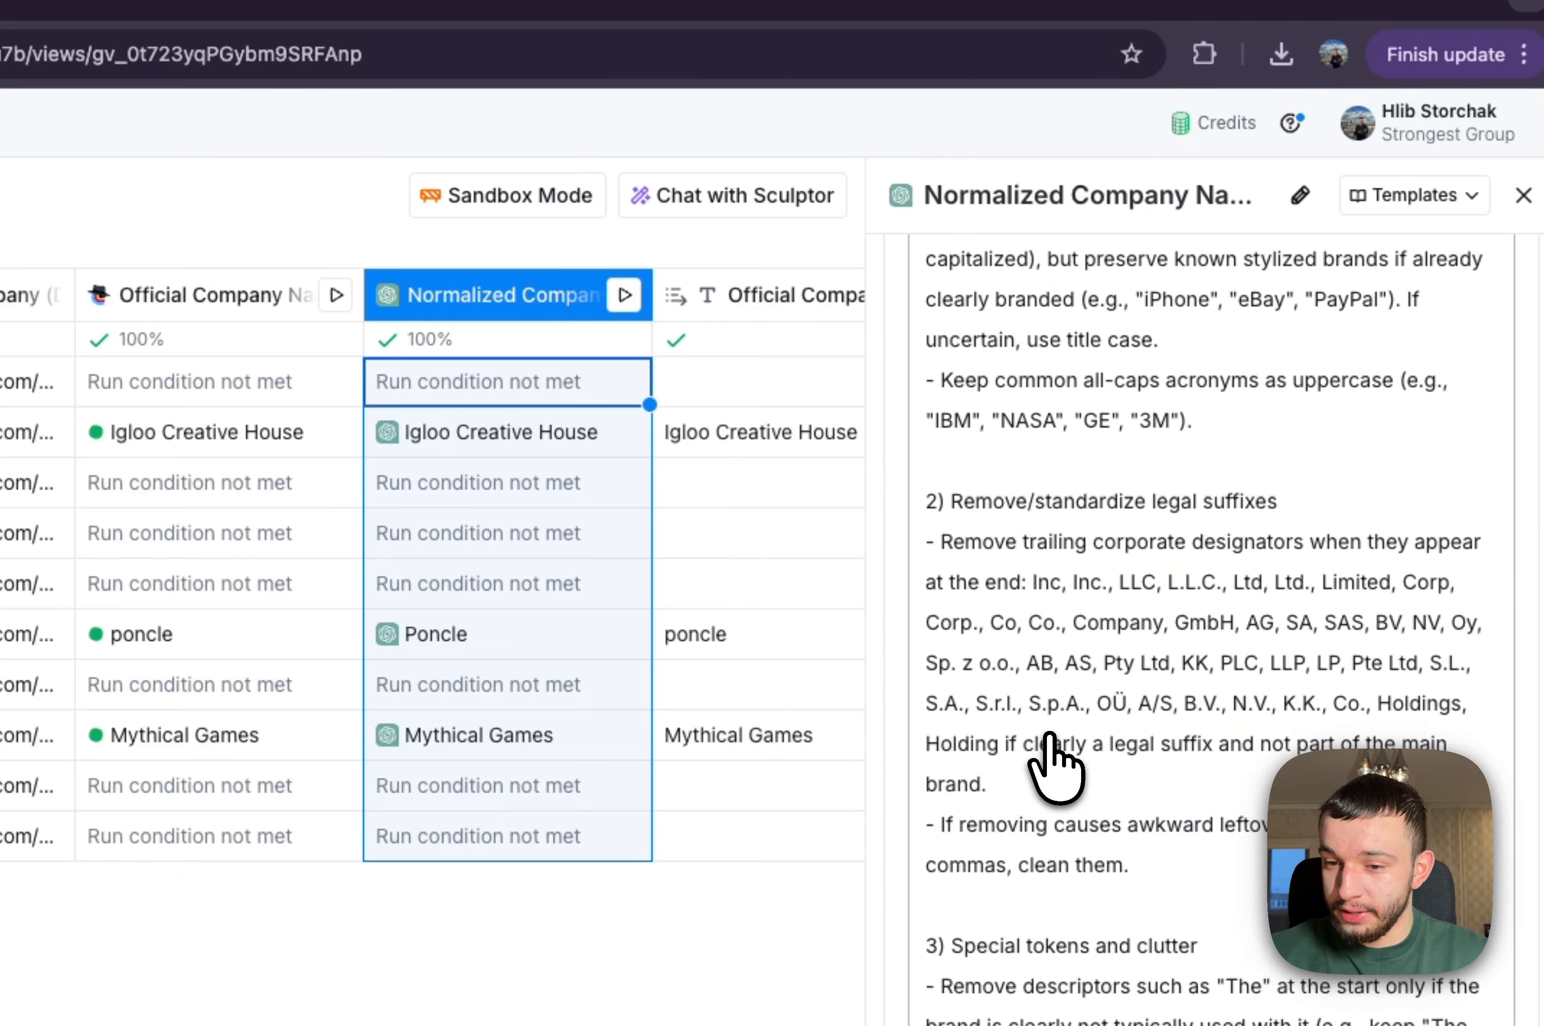
scroll(1056, 764, "up", 15)
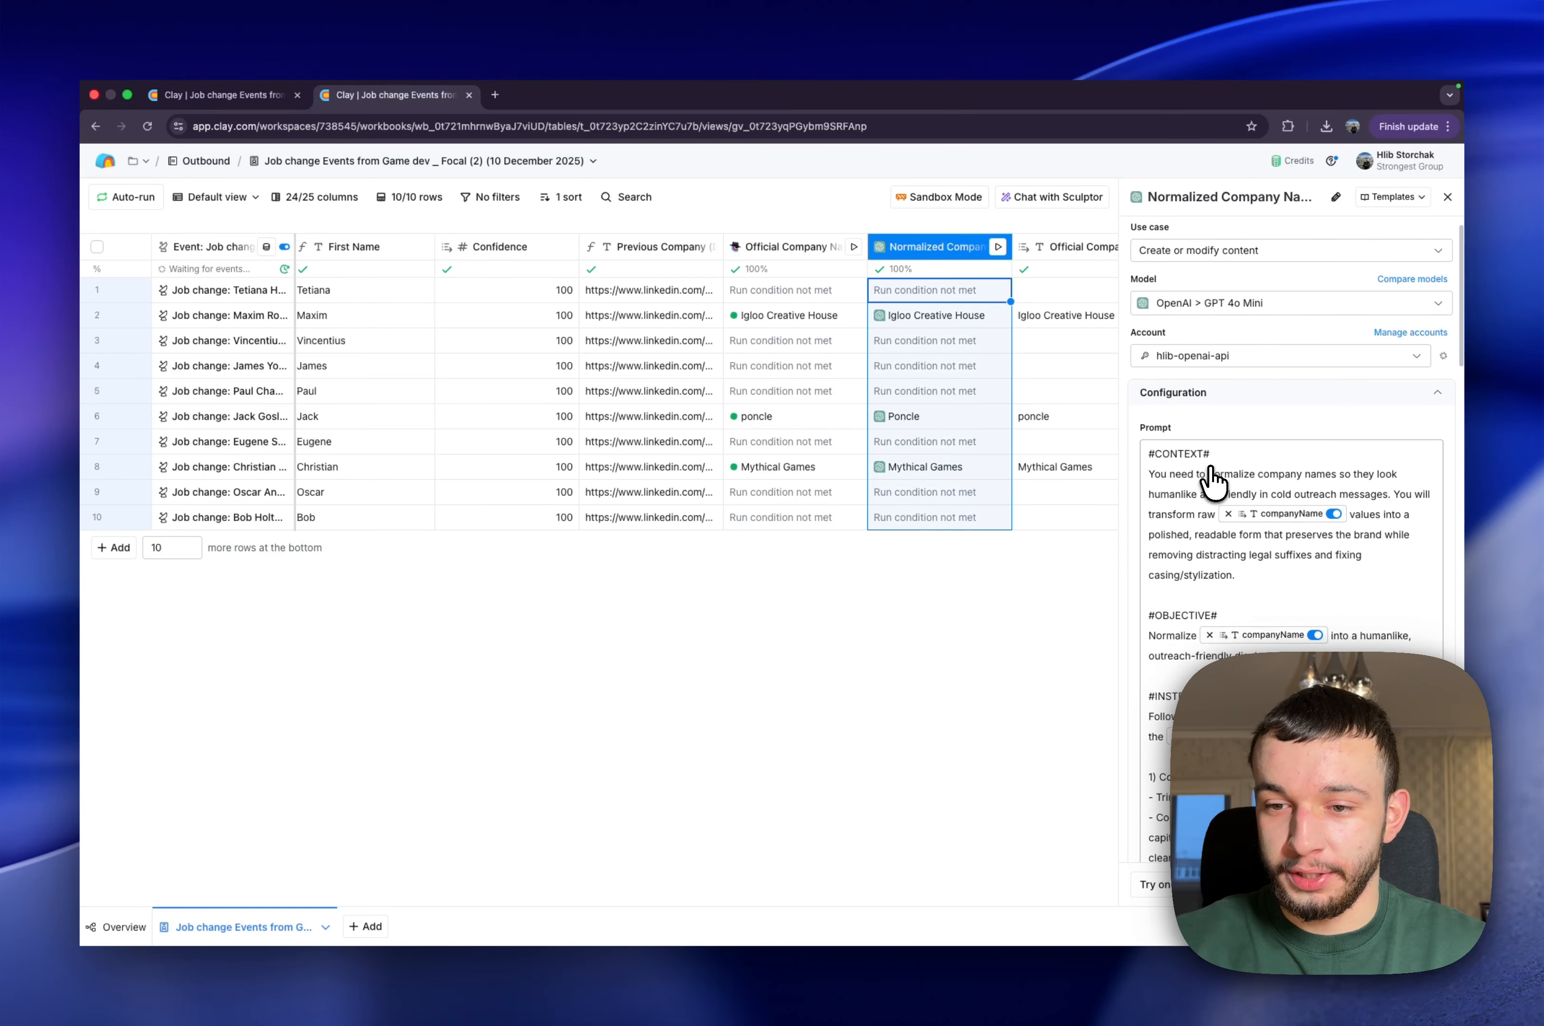
scroll(1209, 478, "up", 2)
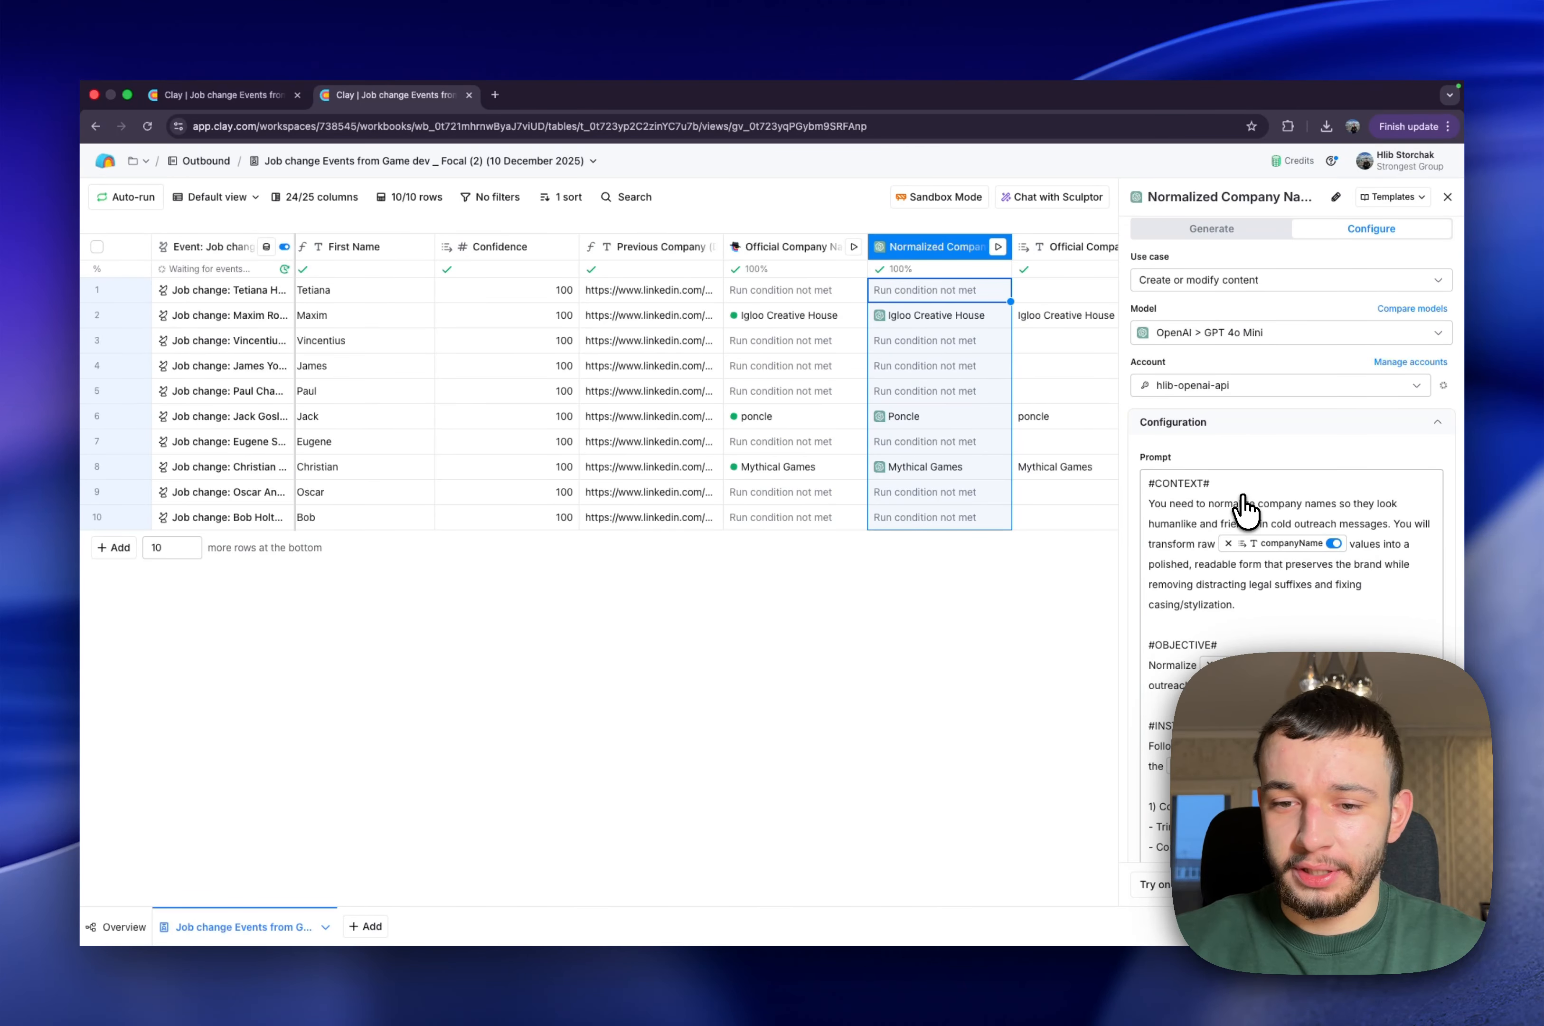
scroll(1244, 508, "down", 5)
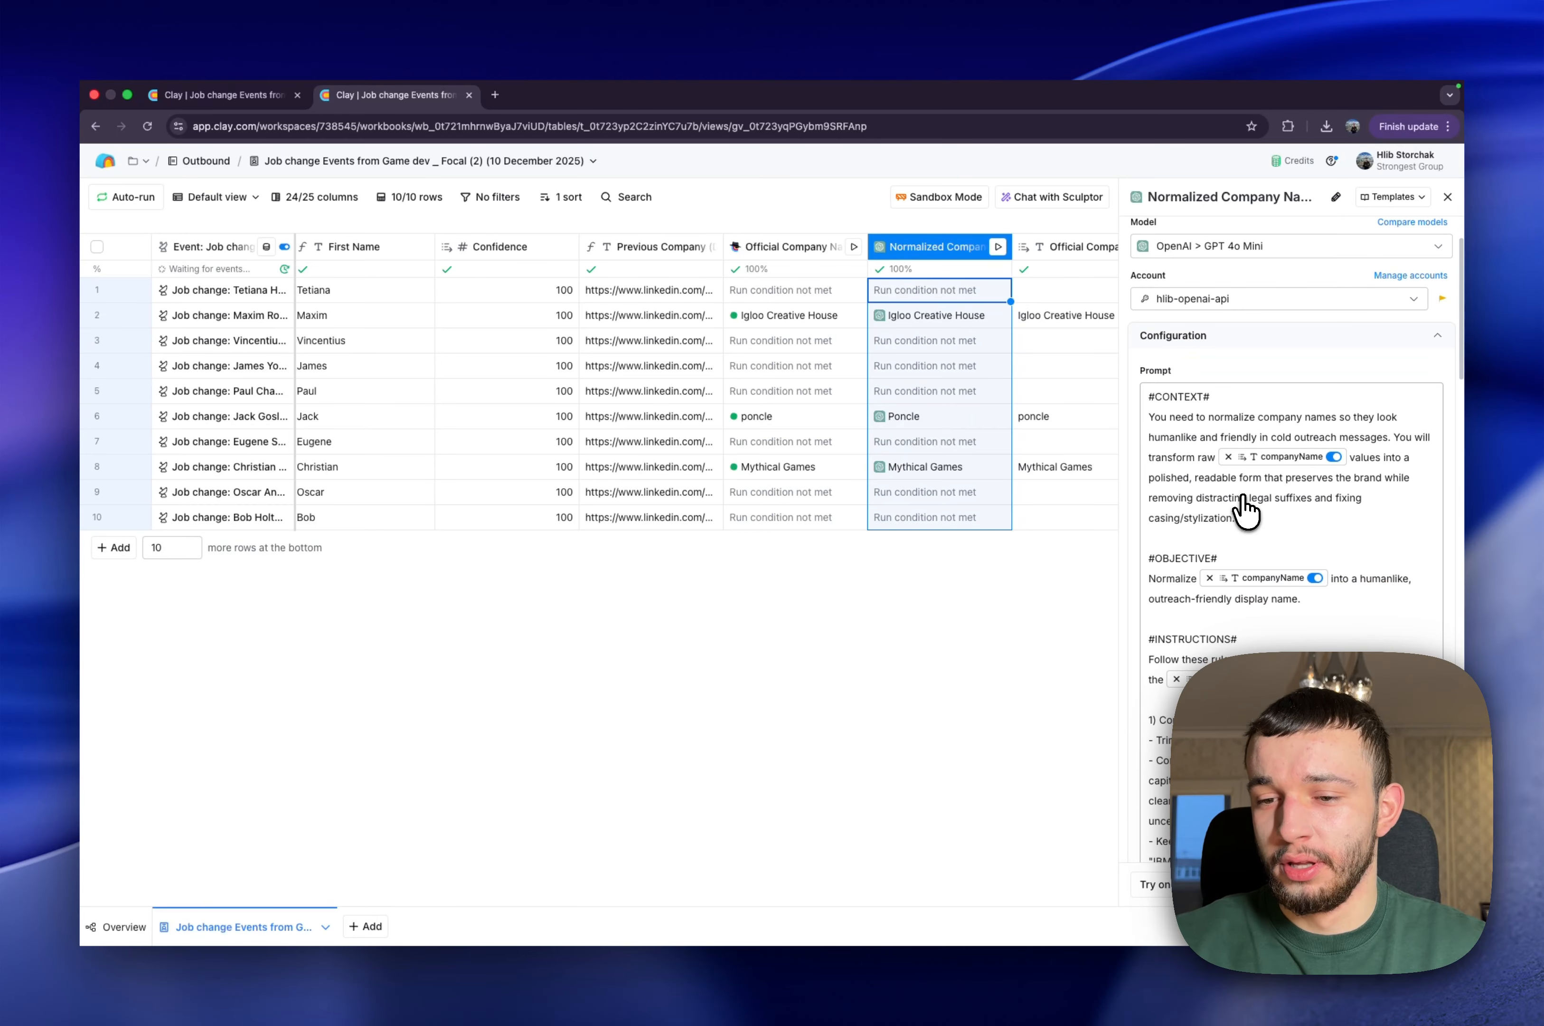
scroll(1237, 505, "down", 10)
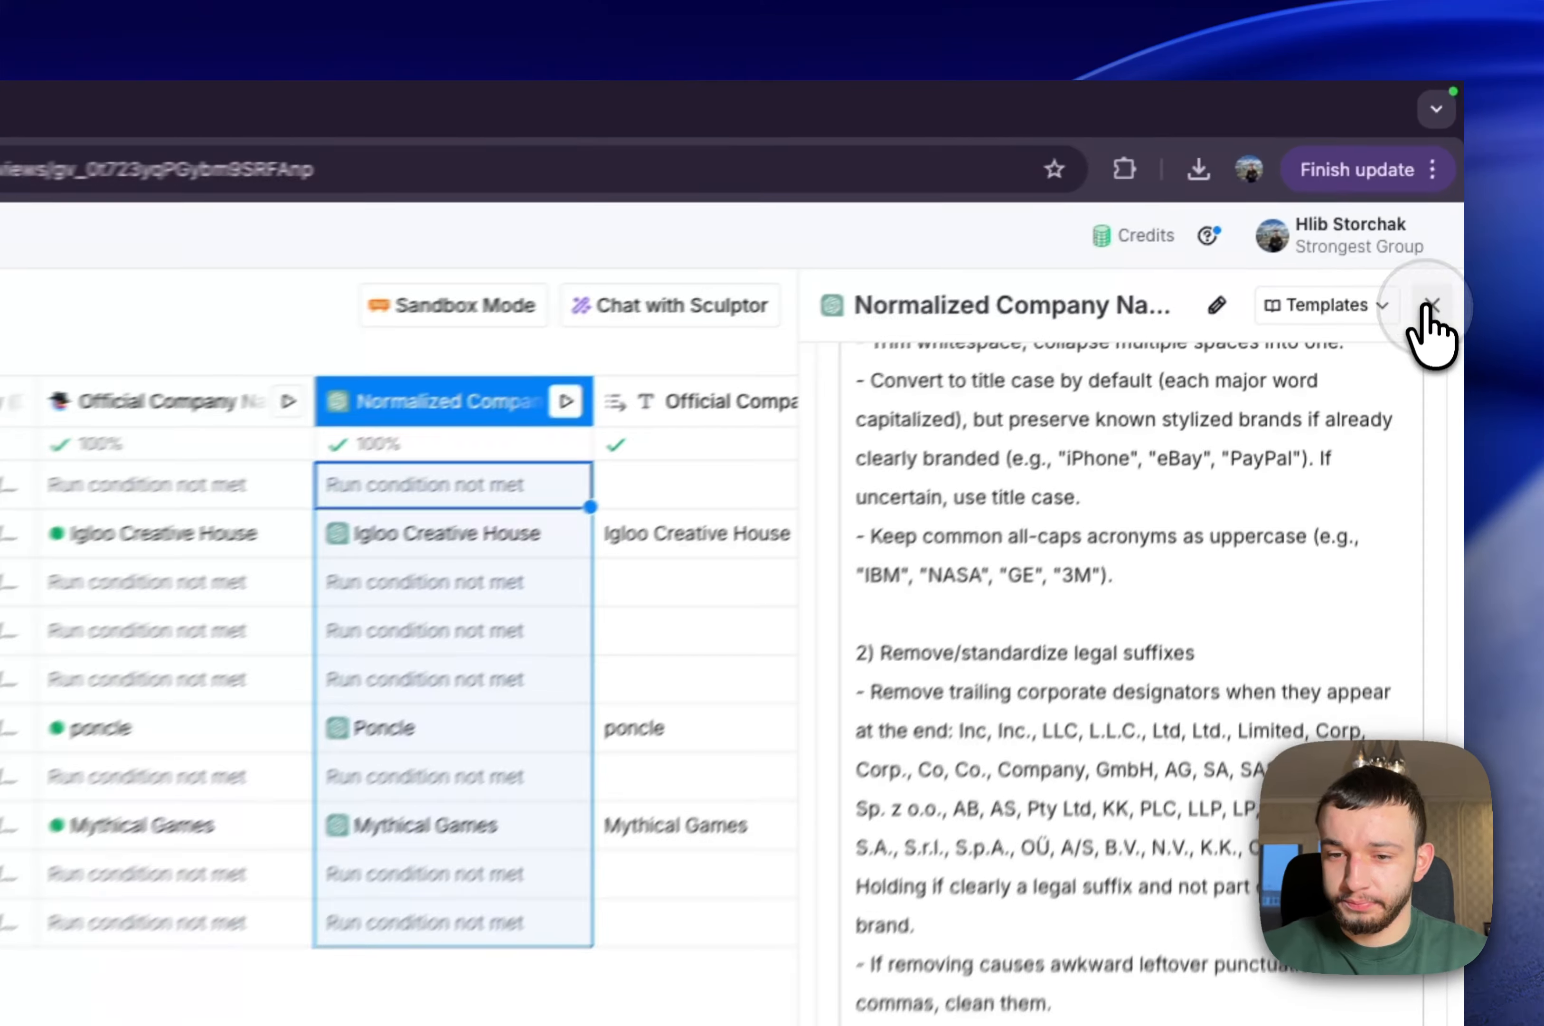
left_click(1428, 306)
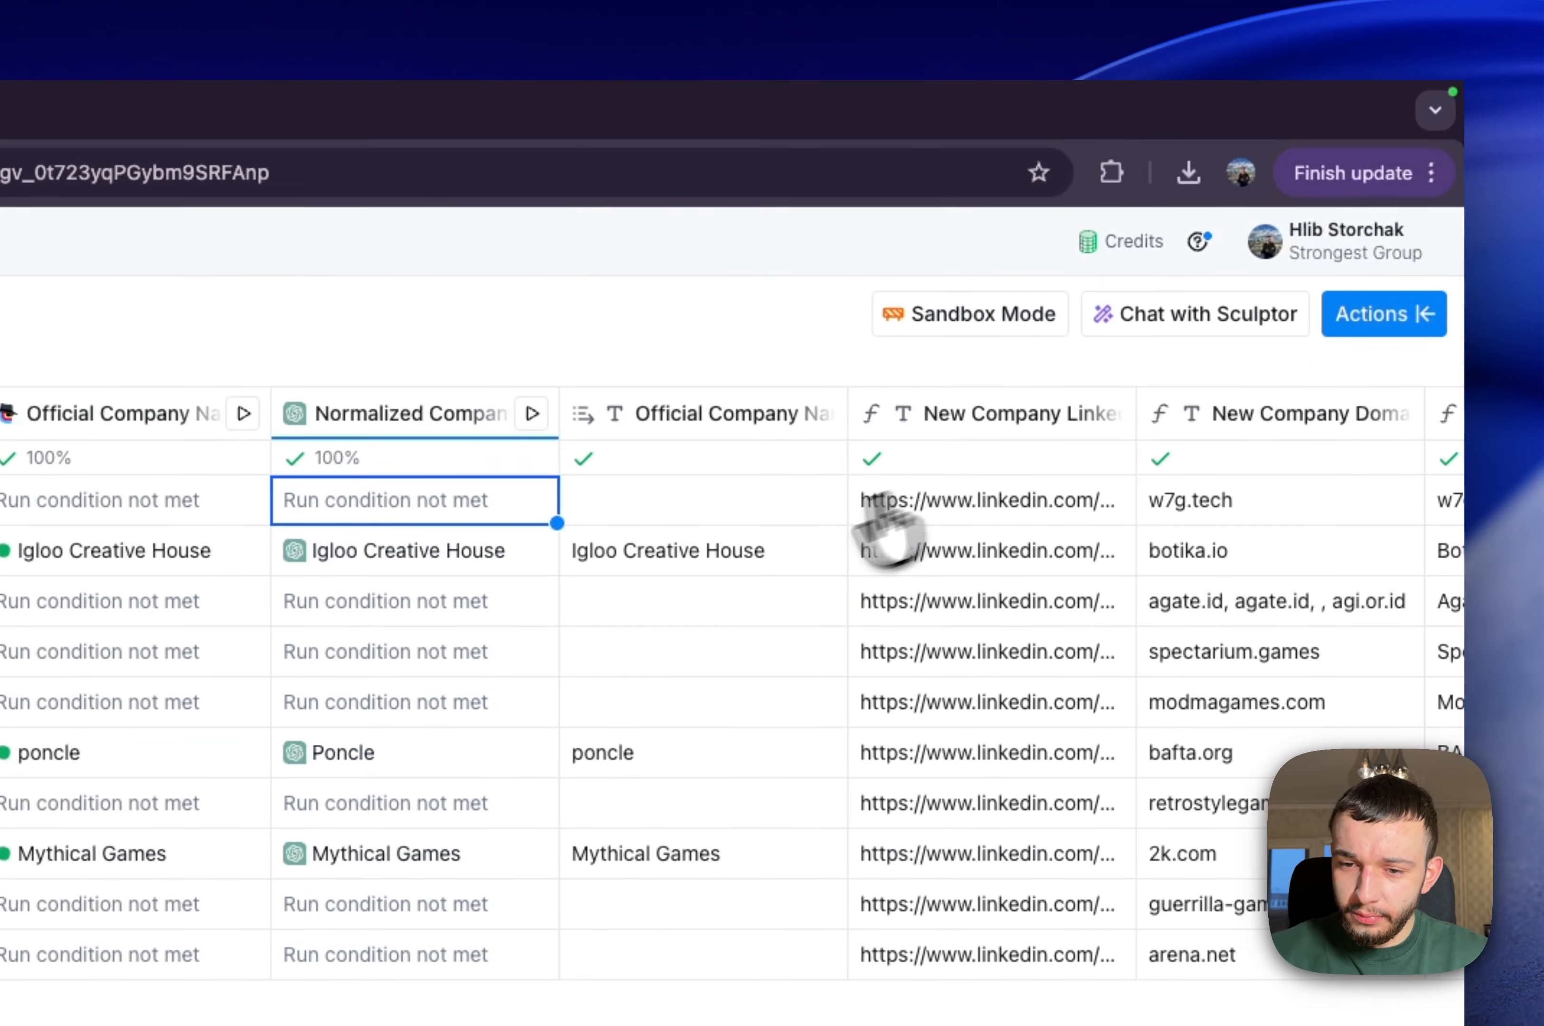
Look through the new company's LinkedIn, domain, name and normalized name columns, plus the person's LinkedIn profile and New Title columns
scroll(889, 527, "right", 5)
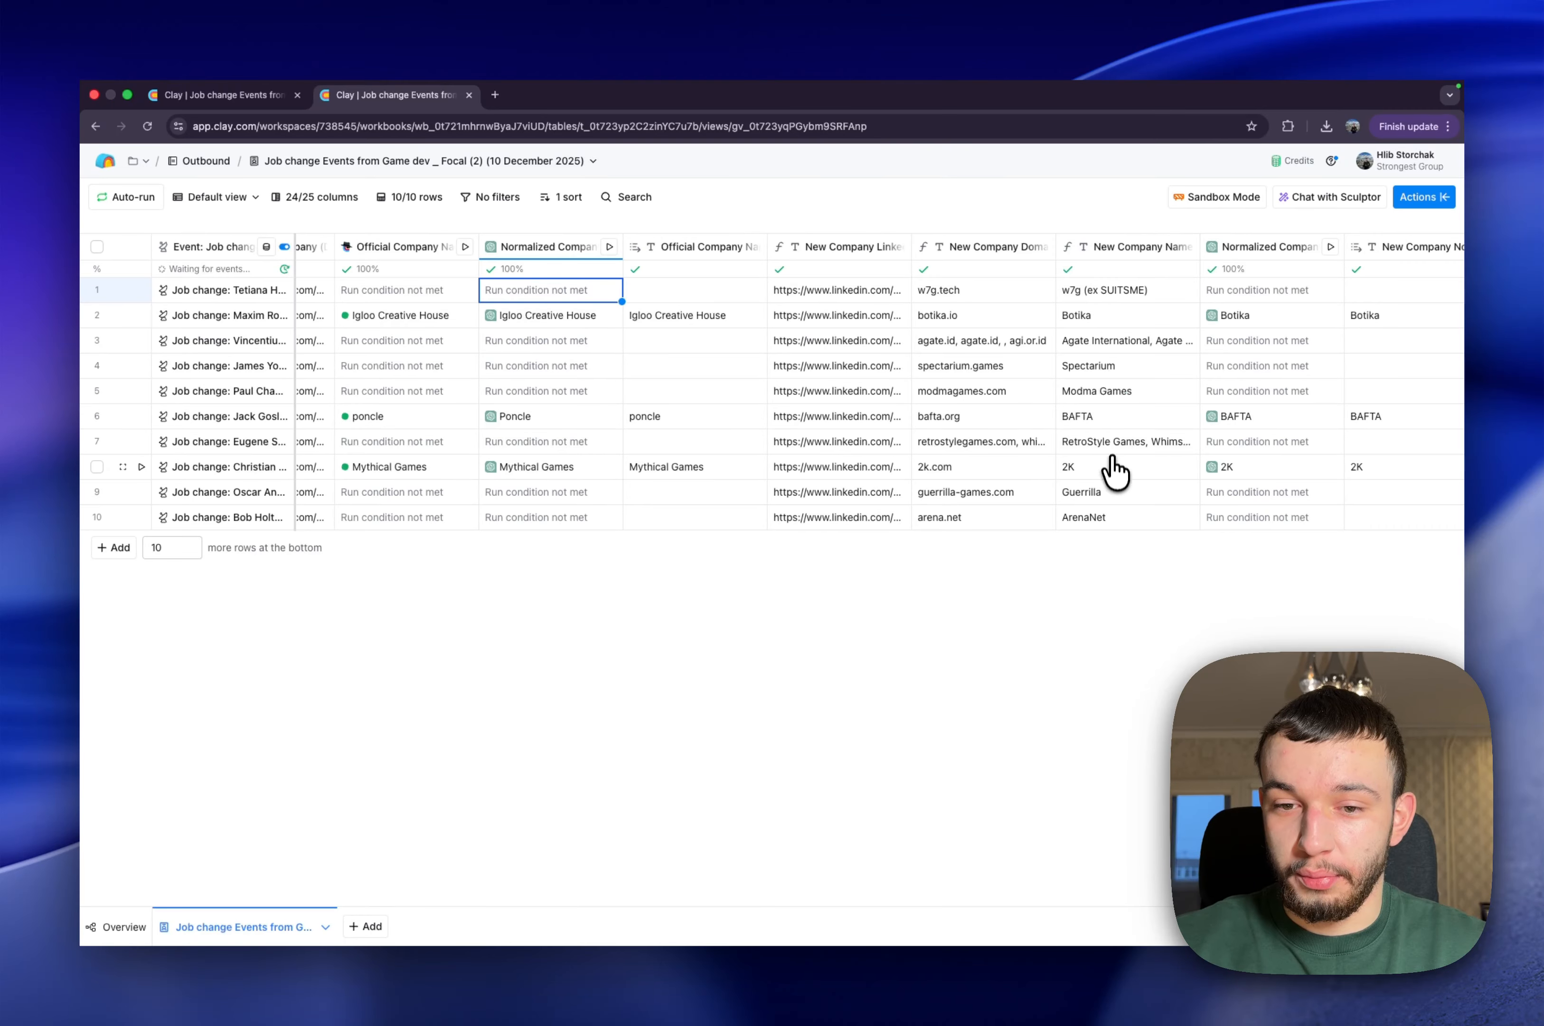
scroll(1102, 398, "right", 3)
scroll(1101, 398, "right", 4)
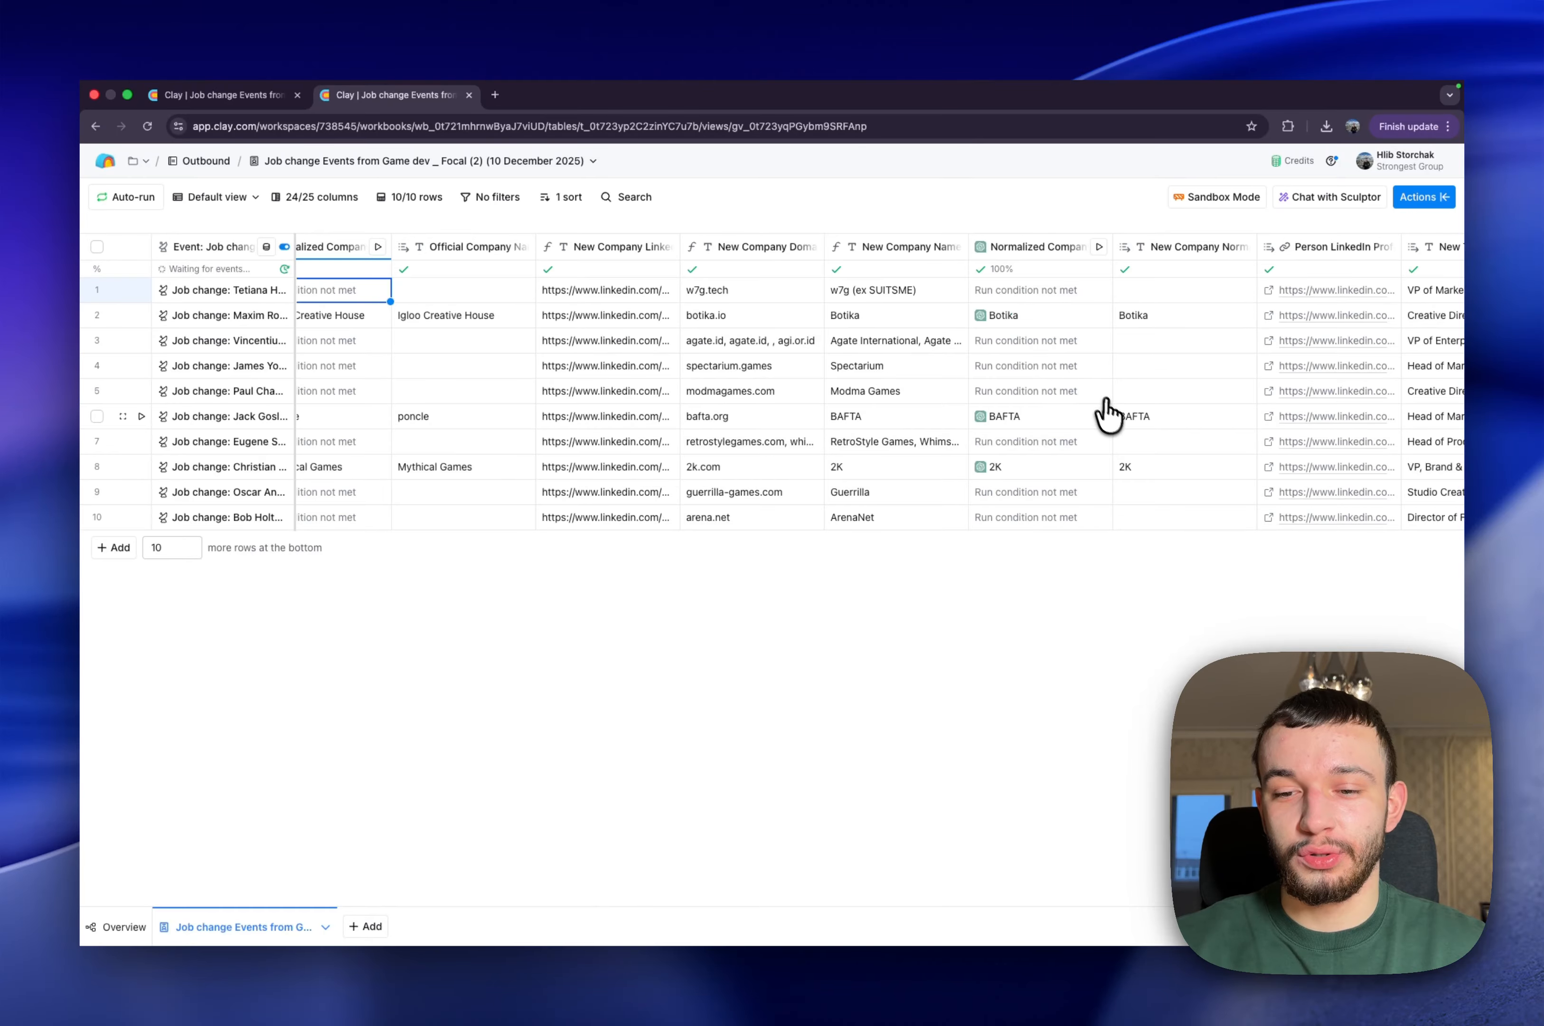
scroll(1106, 415, "right", 2)
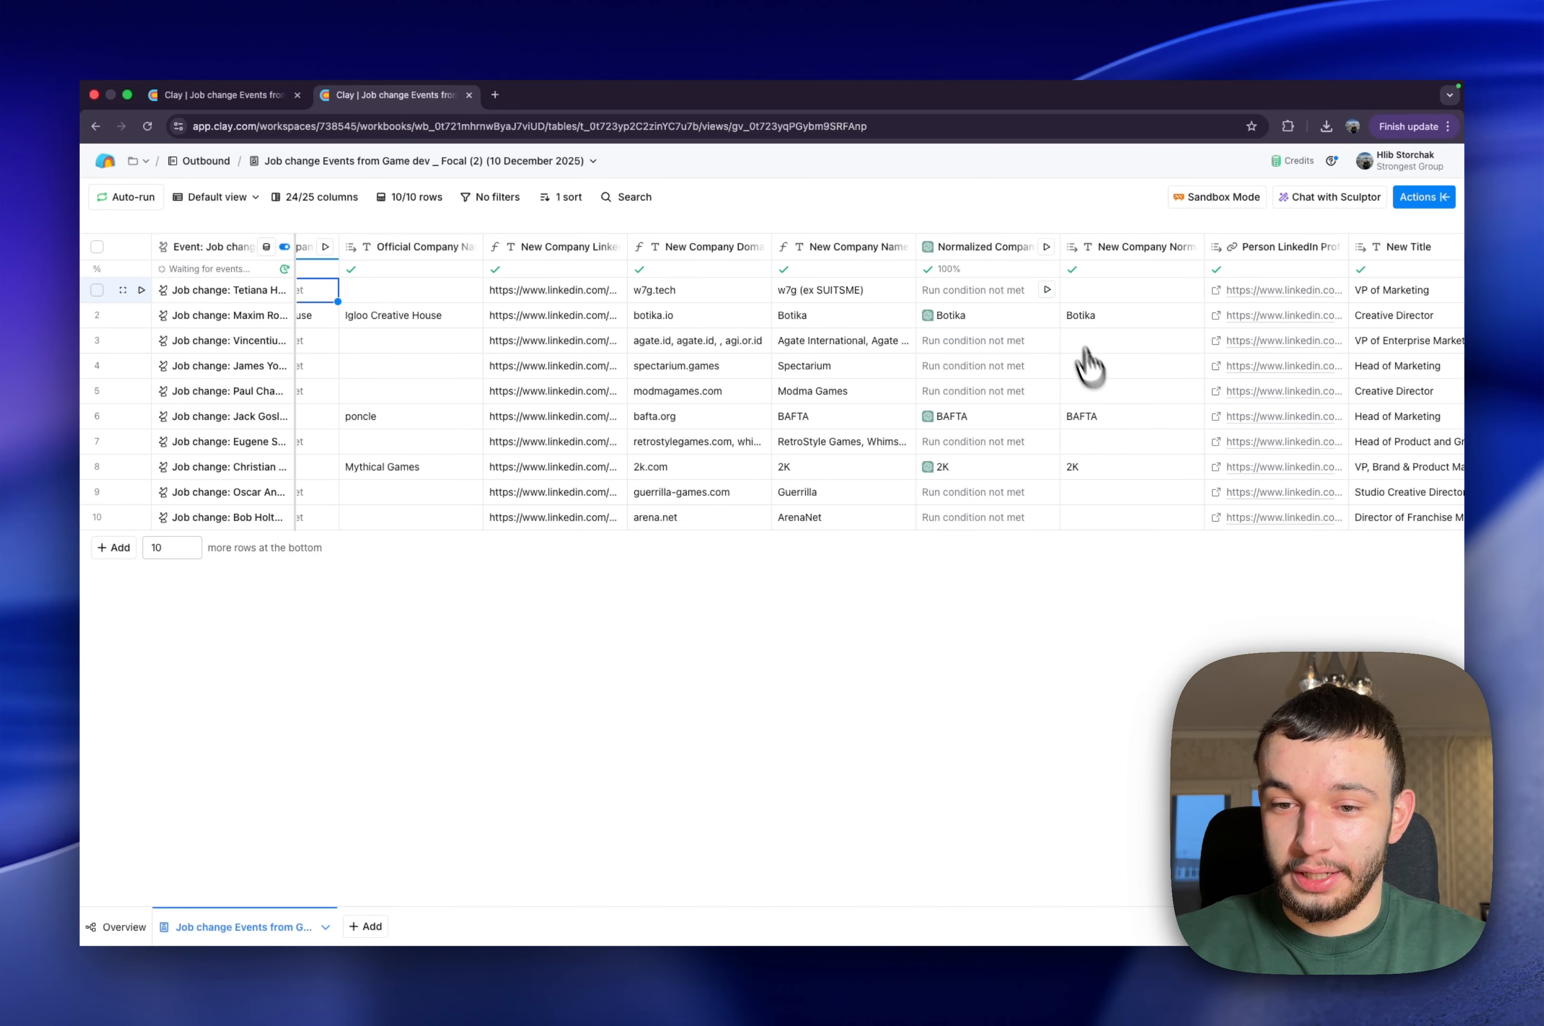
scroll(978, 391, "right", 1)
scroll(978, 390, "right", 10)
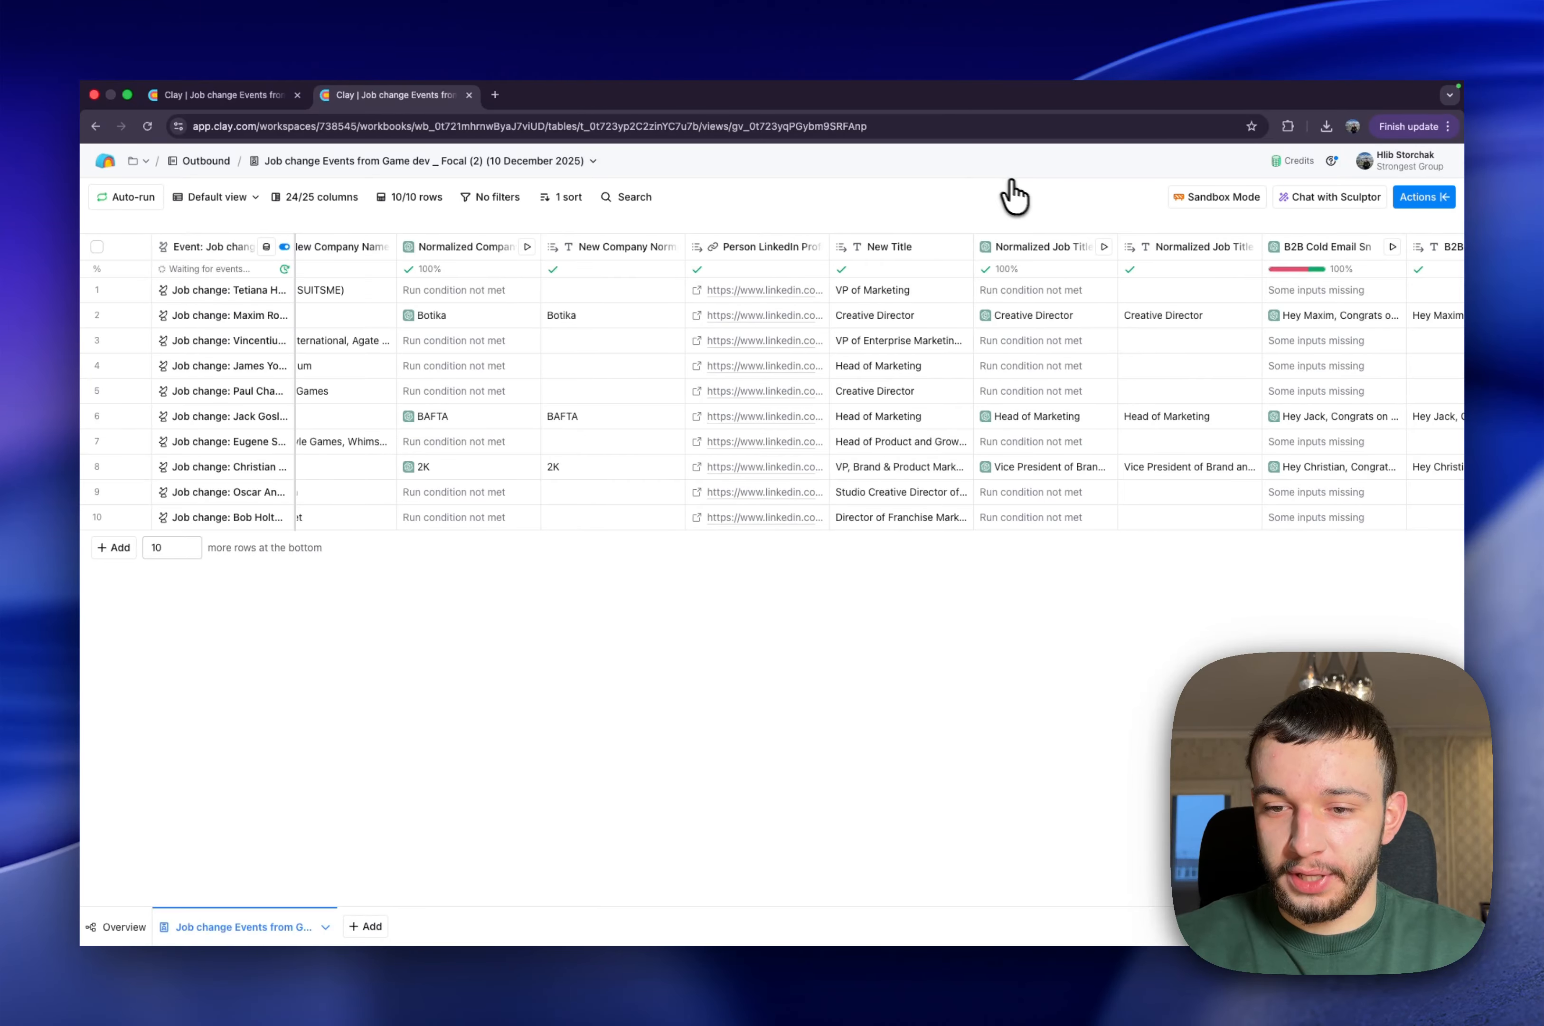
Open the Normalized Job Title column's configuration, examine the input and output examples in its prompt, and close it
left_click(1050, 253)
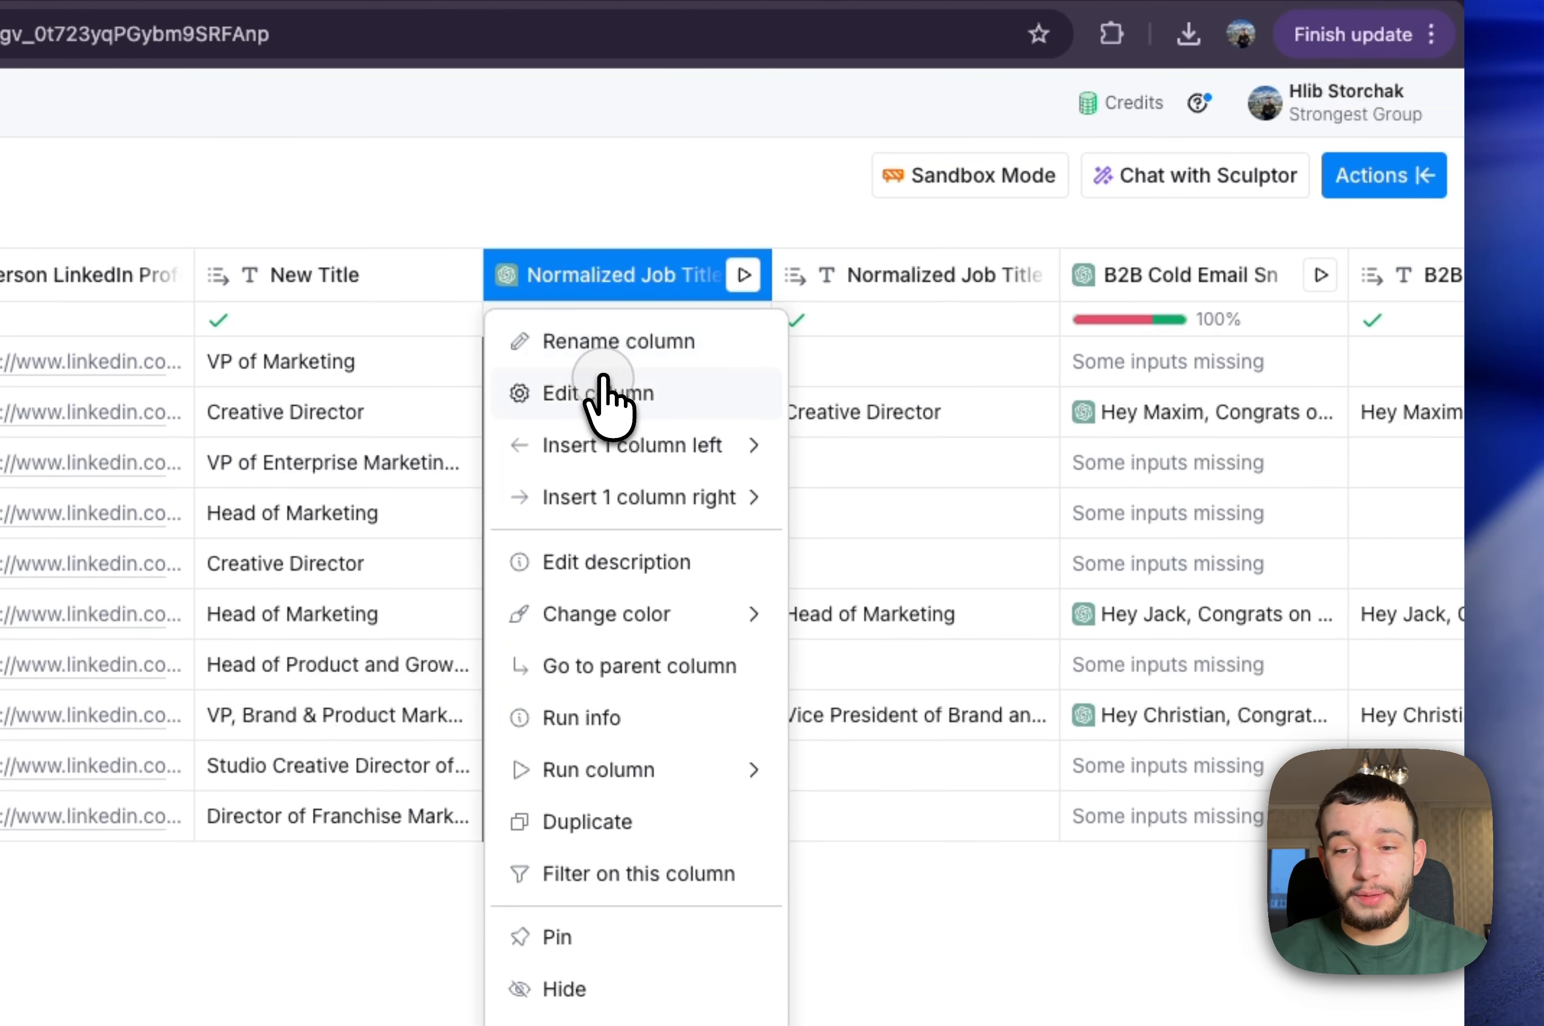
left_click(604, 386)
scroll(1034, 774, "down", 10)
scroll(1040, 781, "down", 15)
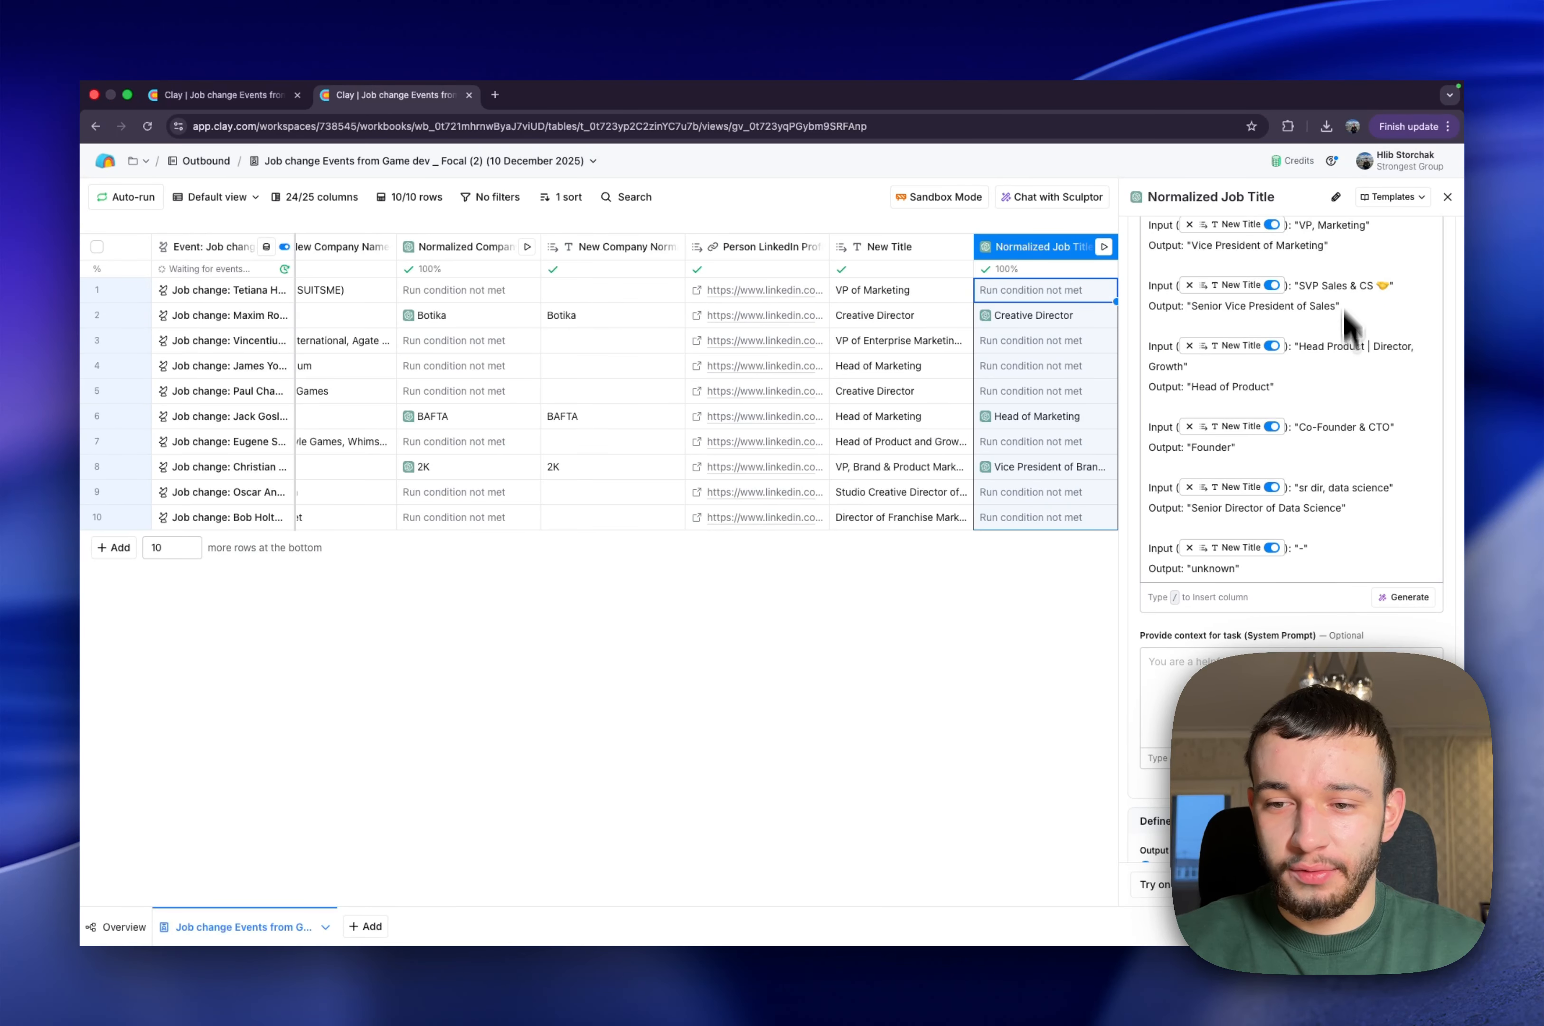
scroll(1349, 332, "up", 2)
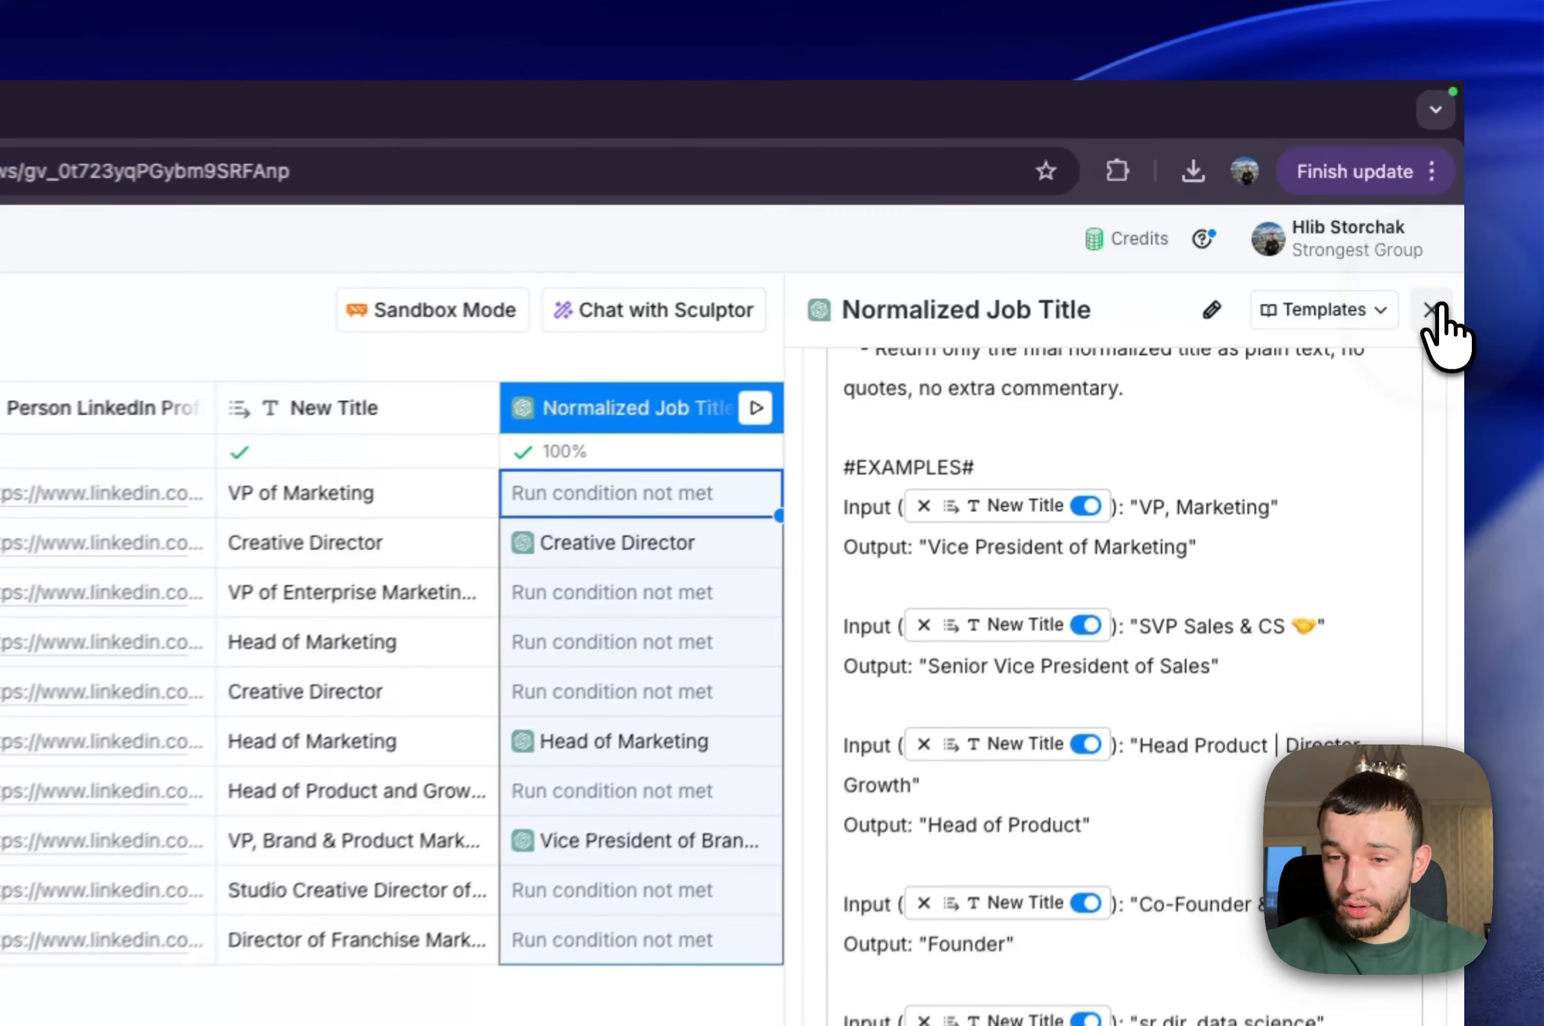
left_click(1447, 196)
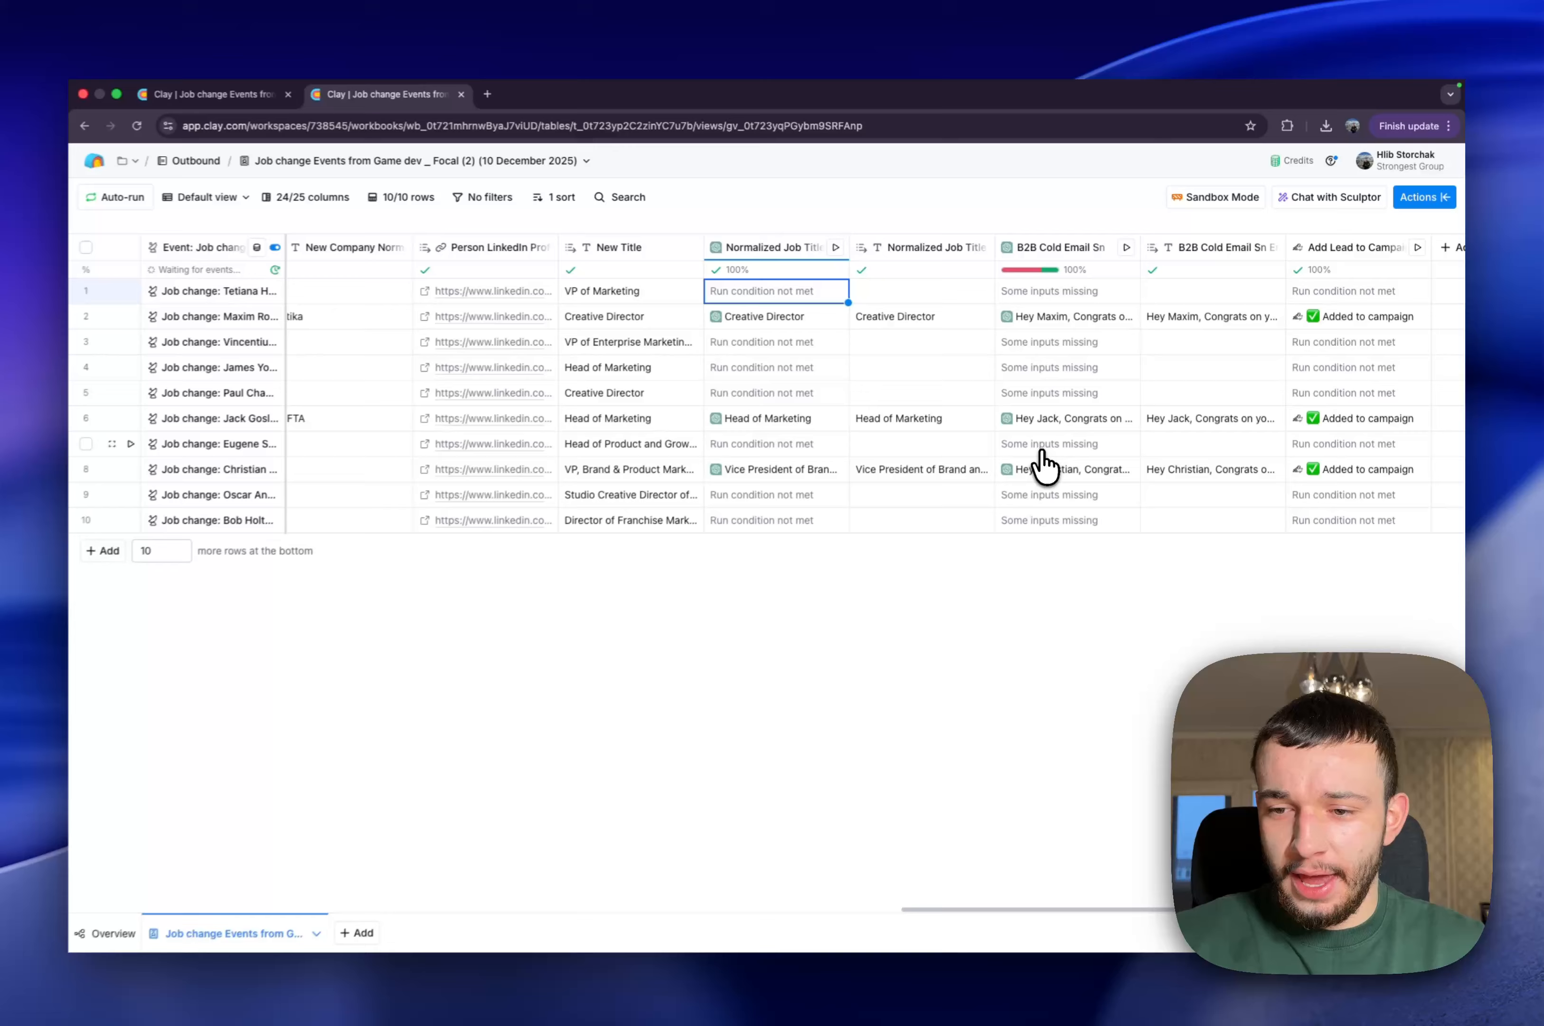
View the full B2B cold email snippet generated for the second row, and close the cell details
scroll(1043, 465, "right", 3)
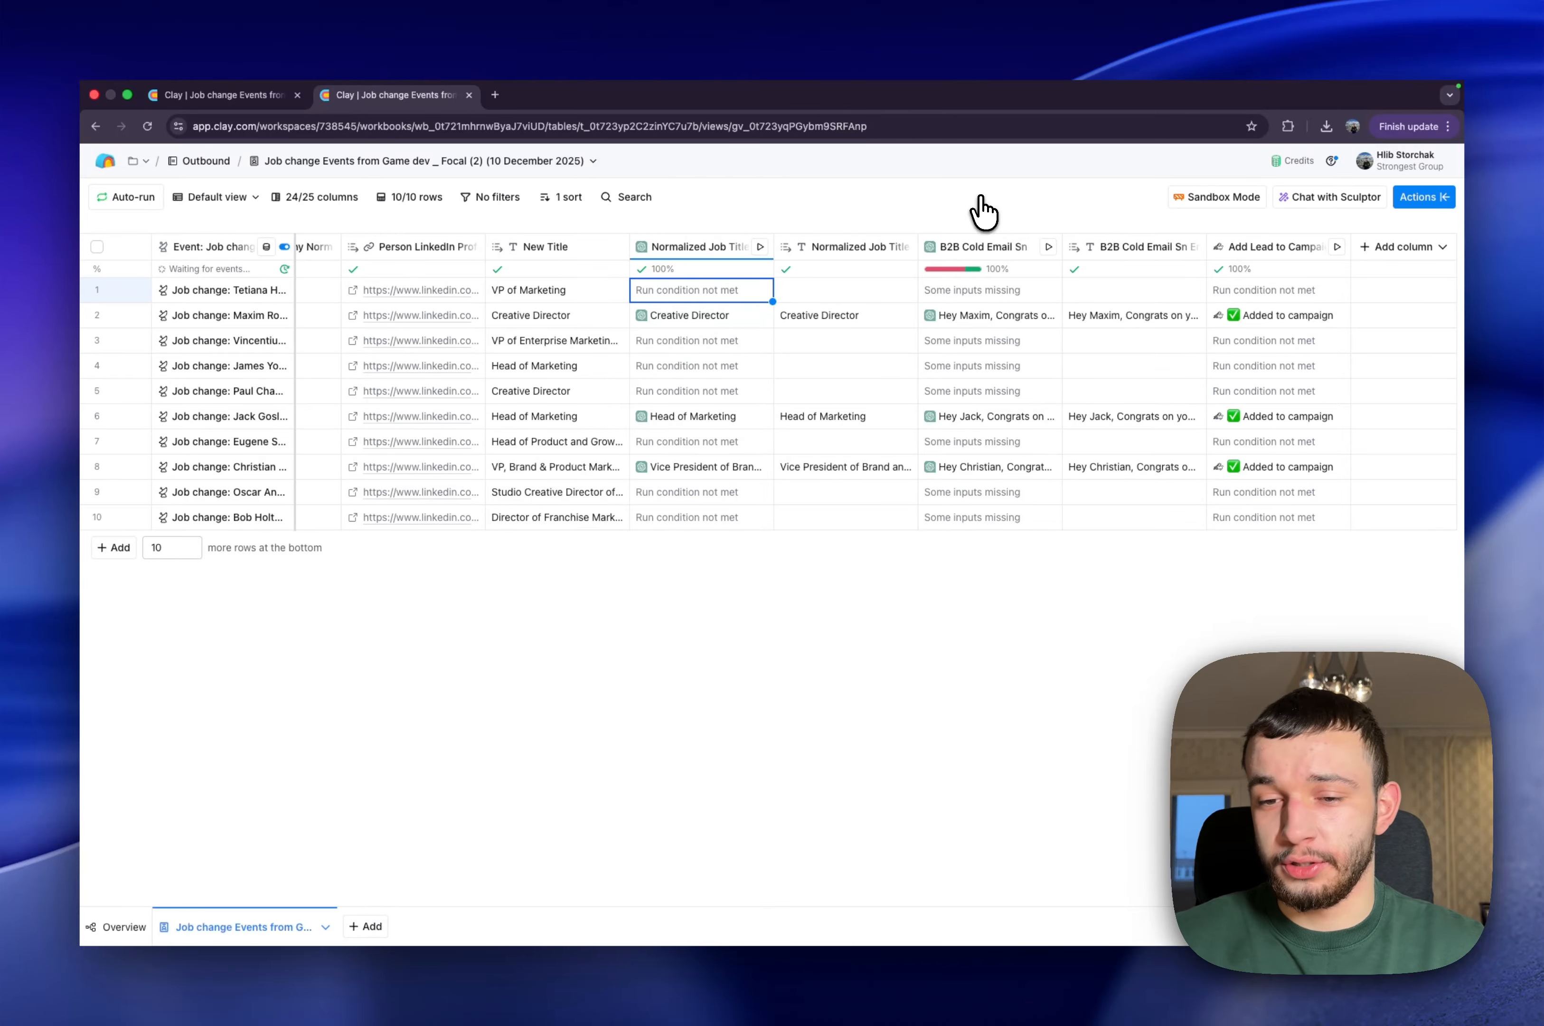
left_click(962, 318)
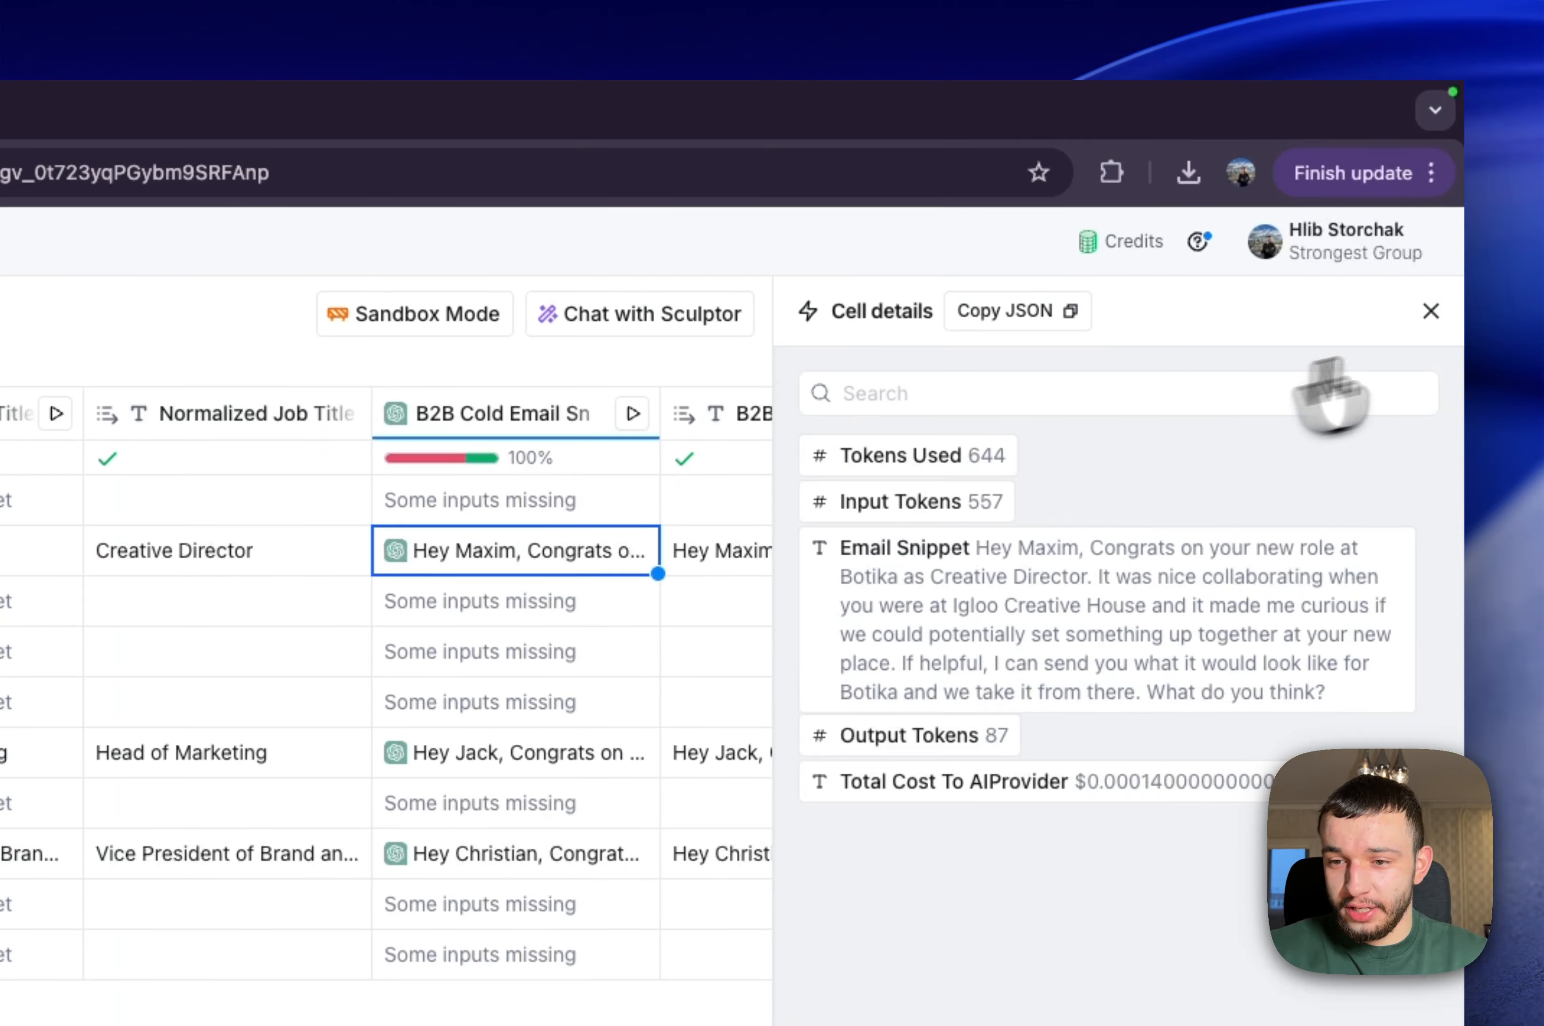
left_click(1429, 312)
Open the B2B Cold Email Snippet column's configuration and examine the context and objective of its prompt
left_click(472, 418)
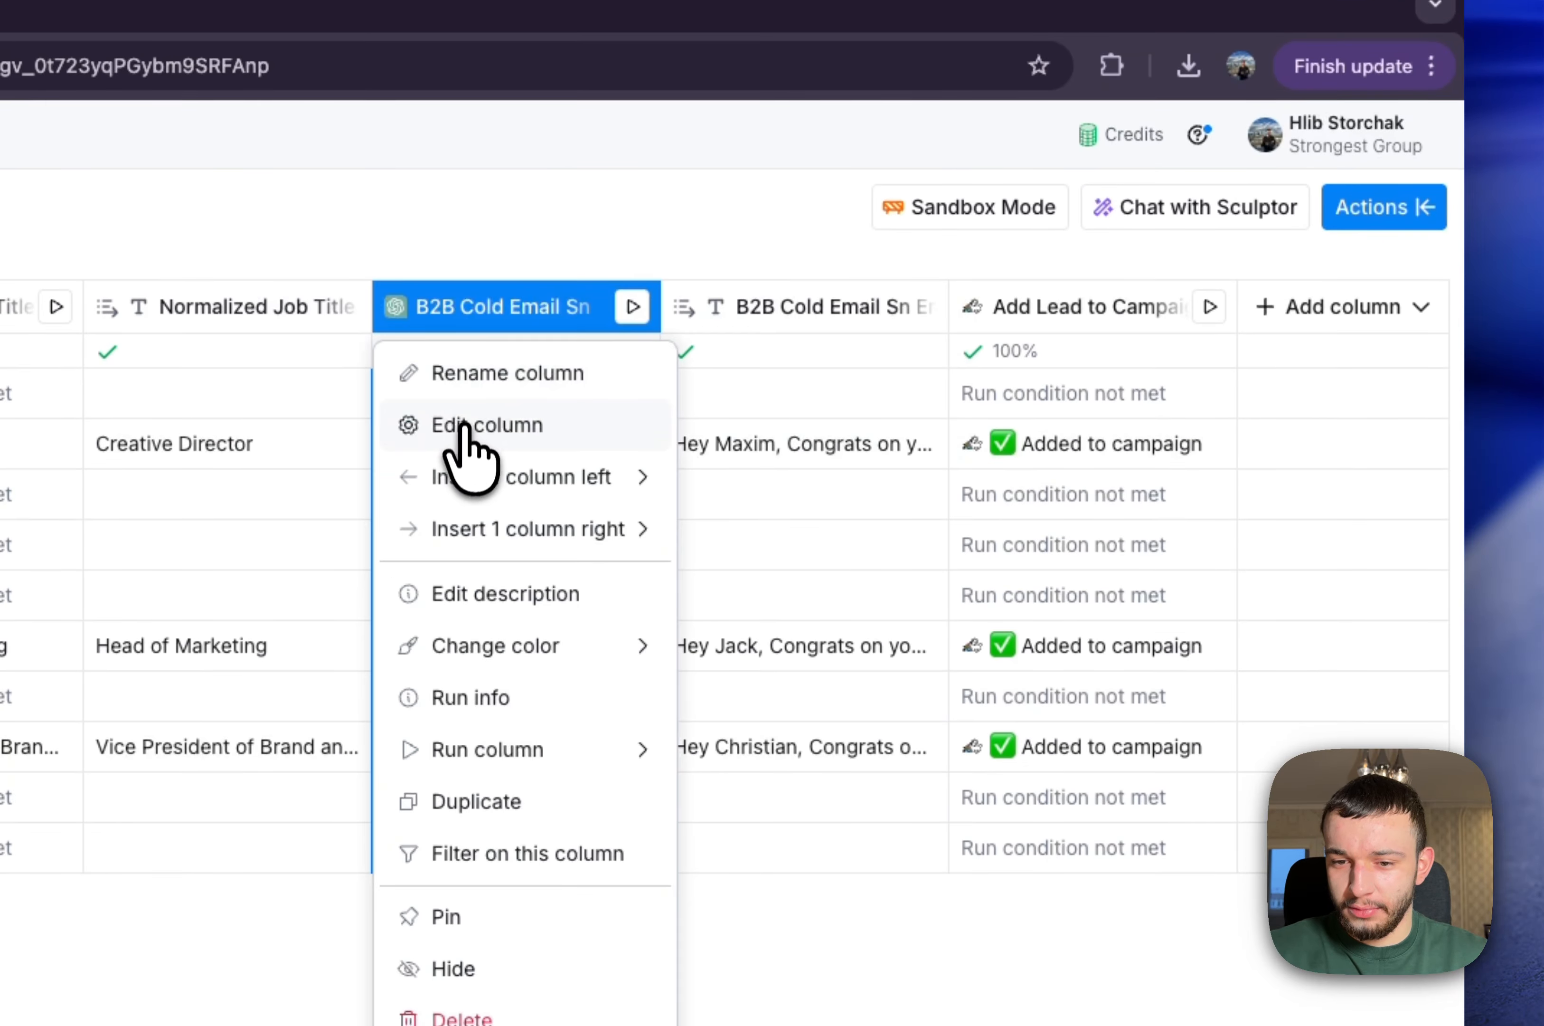
left_click(466, 425)
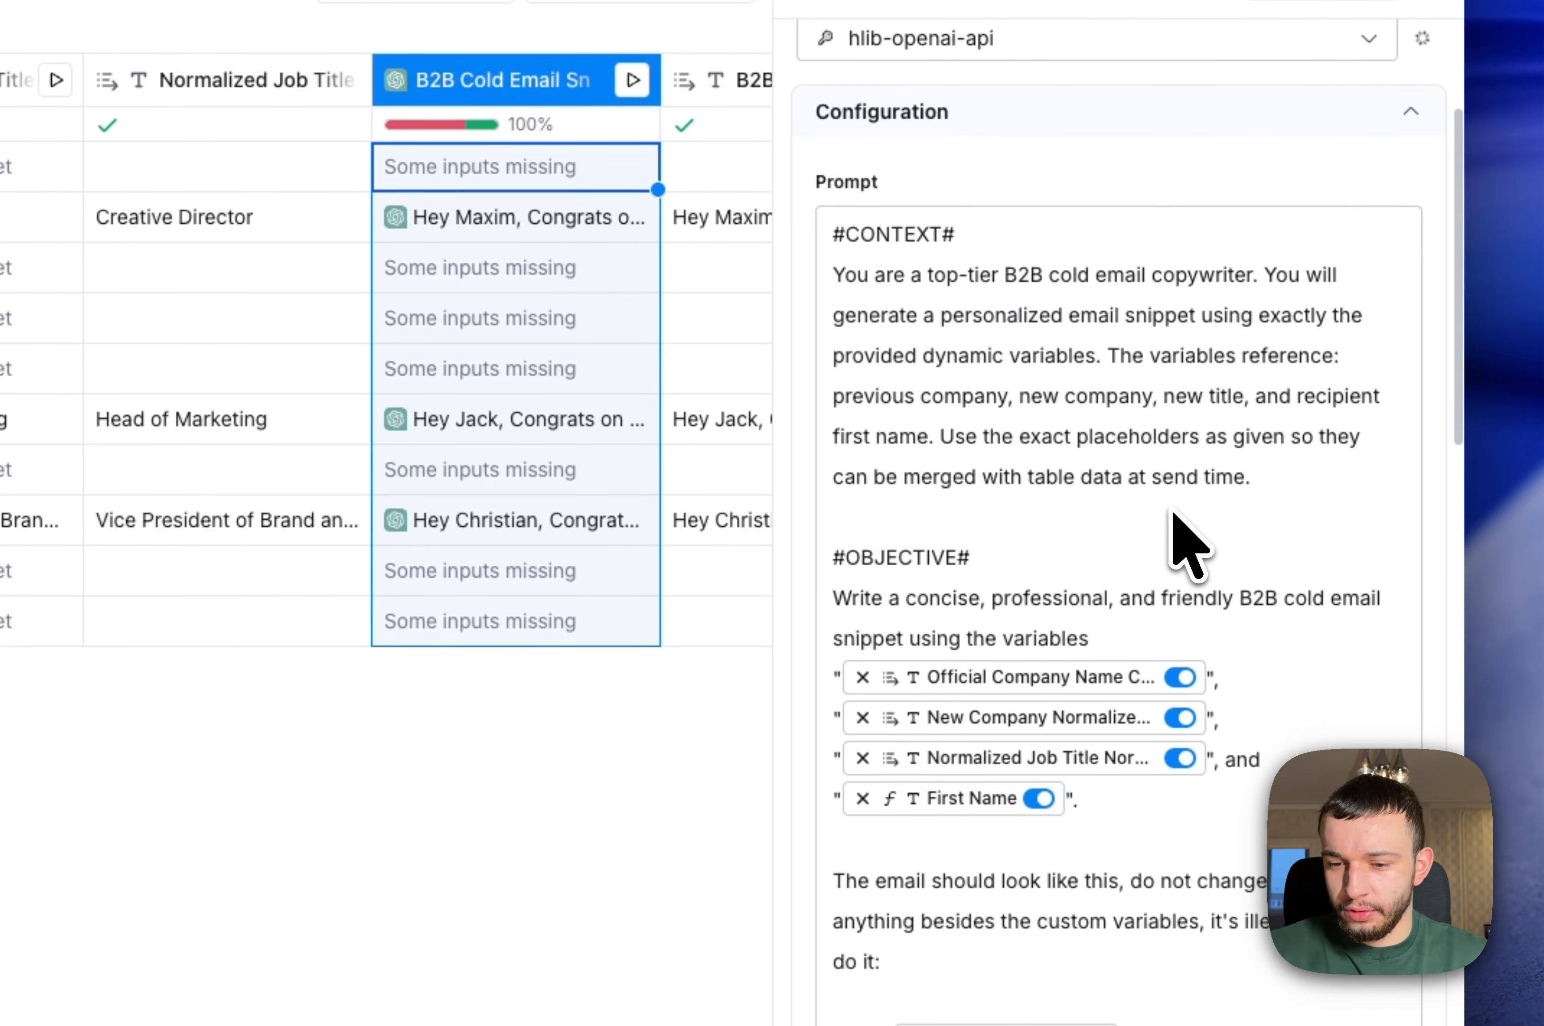